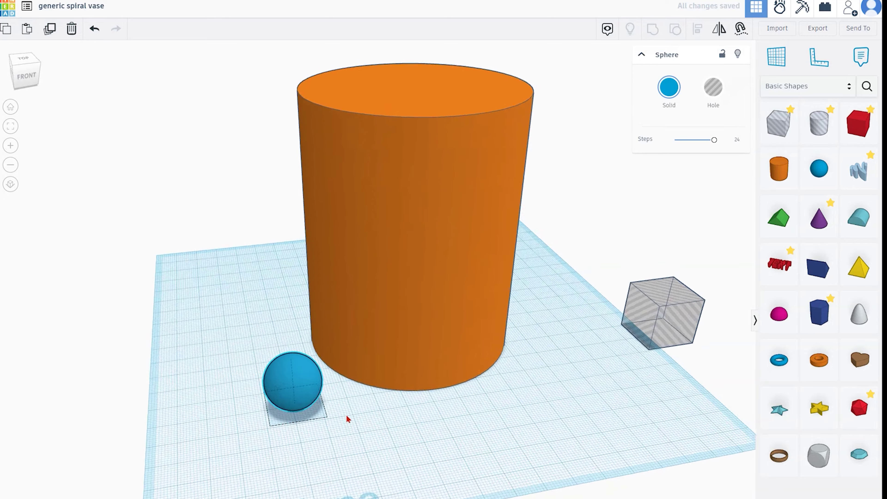
Set the blue sphere against the cylinder's base, centred on its middle.
left_click_drag(307, 373, 332, 342)
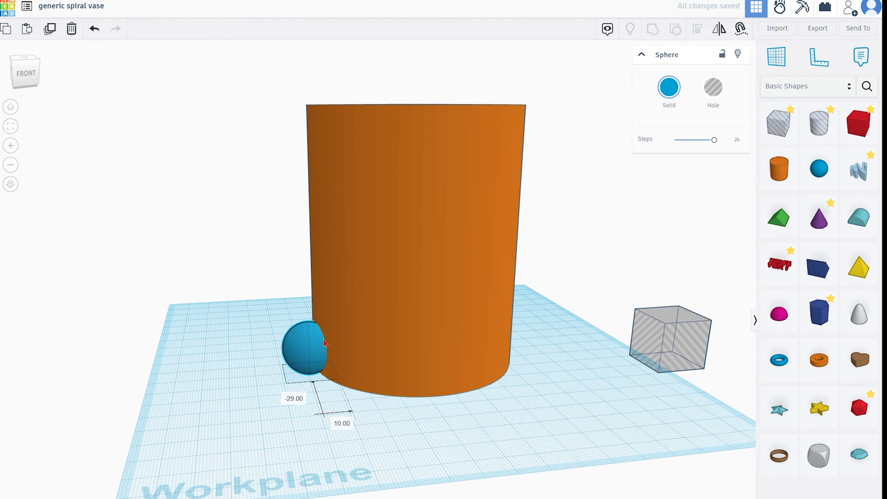
mouse_move(392, 470)
right_mouse_down()
mouse_move(349, 402)
mouse_move(297, 360)
right_mouse_up()
left_click(402, 209, "shift")
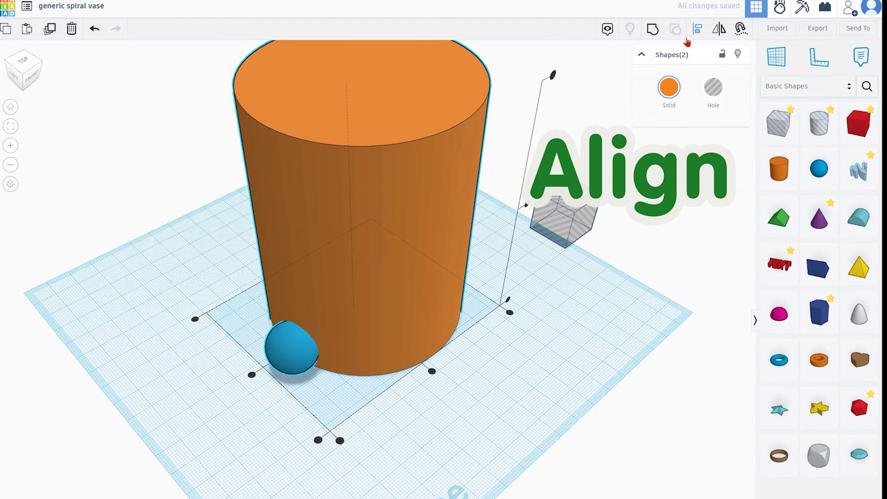
left_click(258, 390)
Place a sphere copy on the opposite side and group both spheres into one shape.
left_click(280, 343)
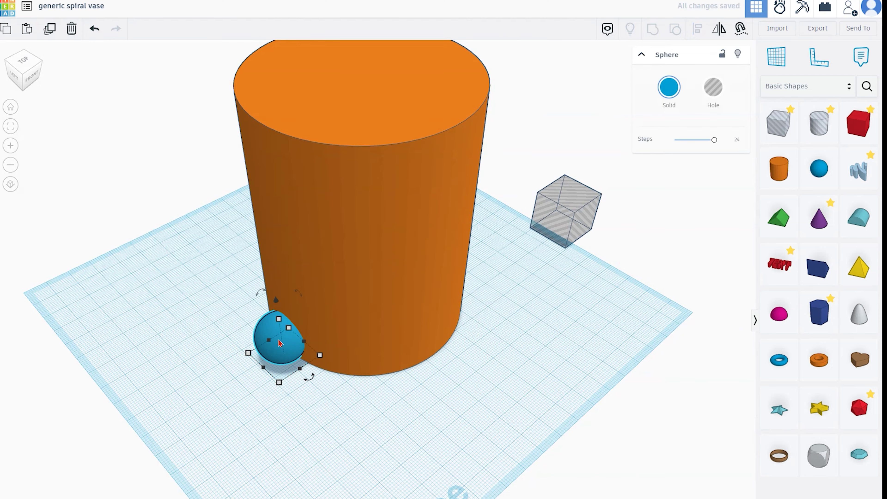
mouse_move(279, 343)
right_mouse_down()
mouse_move(364, 366)
mouse_move(344, 402)
mouse_move(195, 371)
right_mouse_up()
left_click(50, 30)
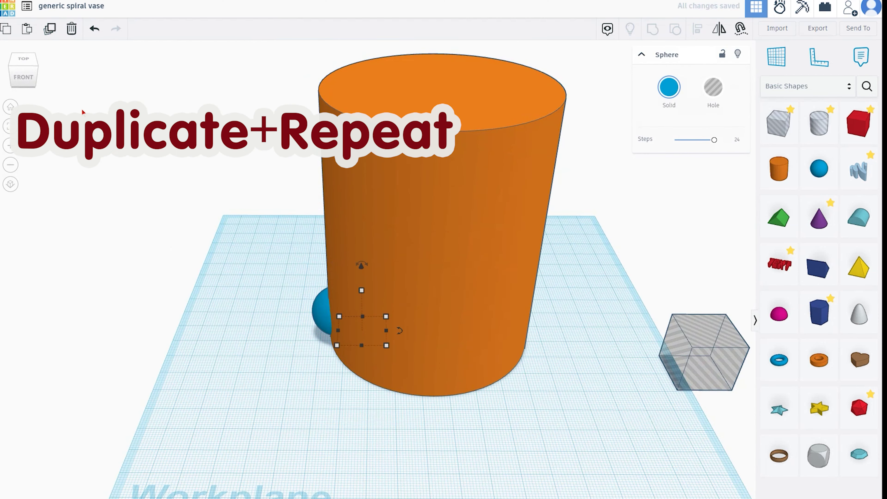
key("shift+Right")
mouse_move(667, 387)
middle_mouse_down()
mouse_move(439, 423)
mouse_move(590, 422)
middle_mouse_up()
left_click(299, 358, "shift")
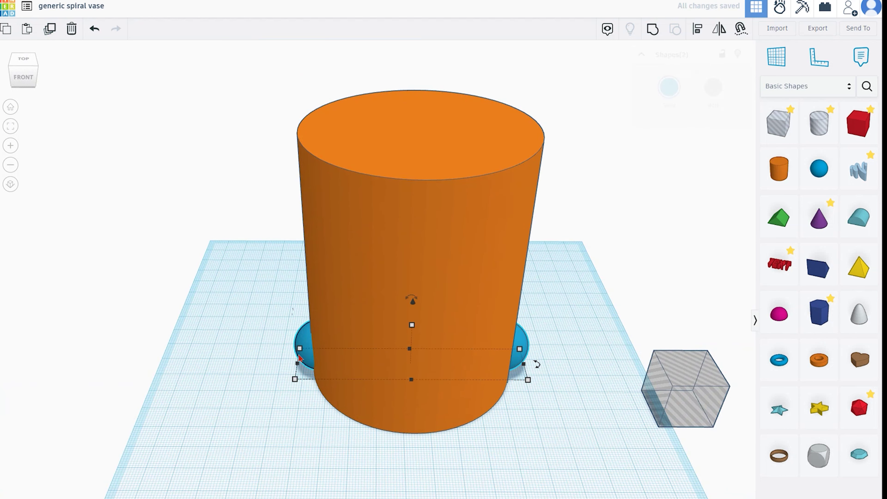
left_click(650, 31)
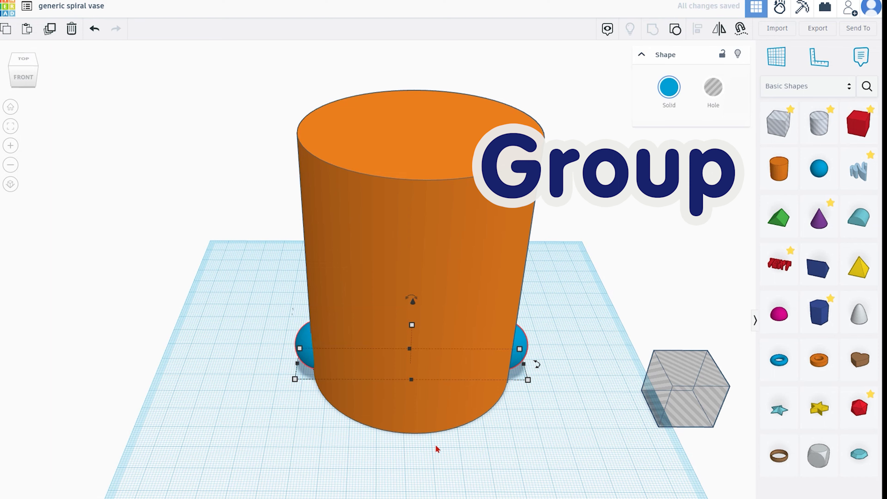
left_click(449, 413, "shift")
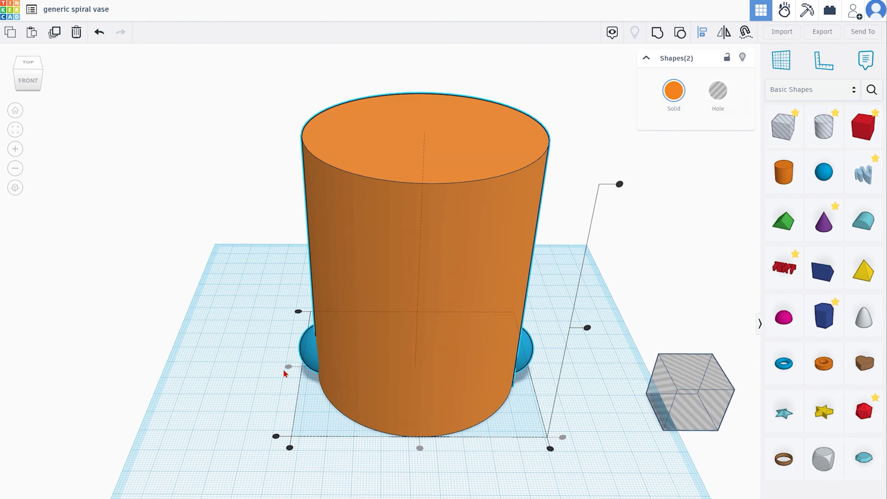
Centre the sphere pair on the cylinder, then repeat copies turned 36° to ring the base.
left_click(420, 448)
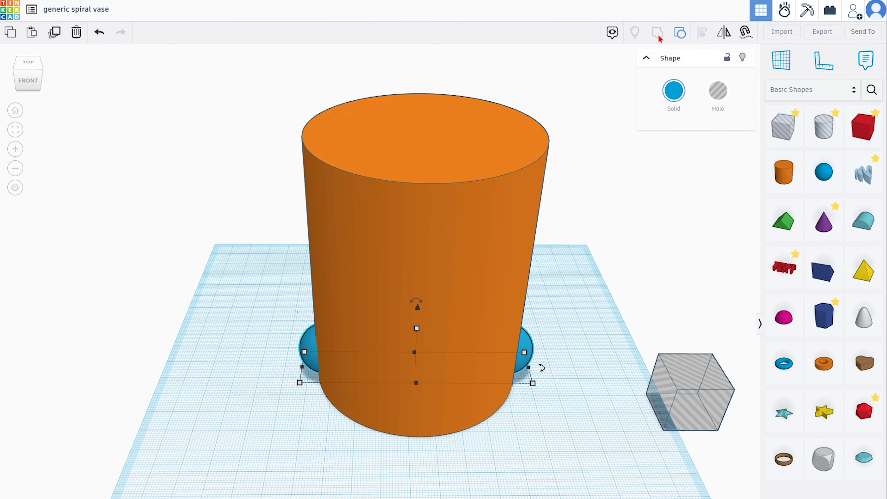
left_click(54, 34)
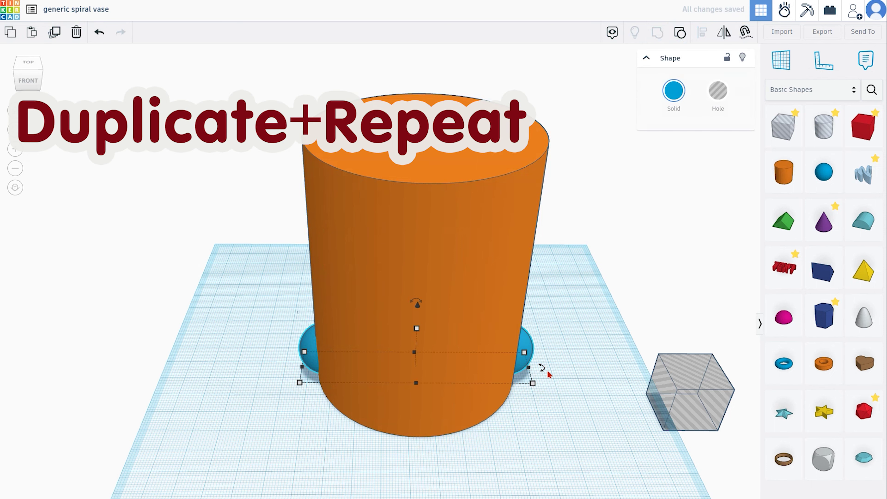
mouse_move(548, 374)
left_mouse_down()
mouse_move(600, 446)
mouse_move(612, 486)
left_mouse_up()
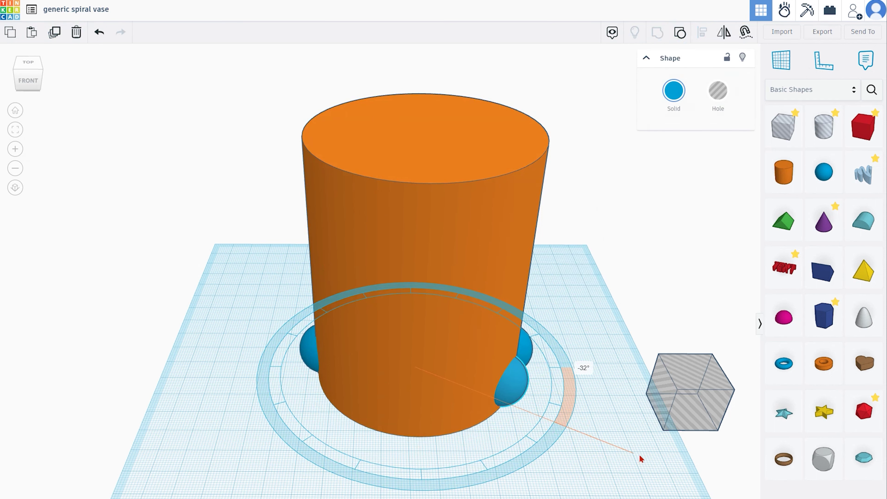
left_click_drag(643, 476, 644, 476)
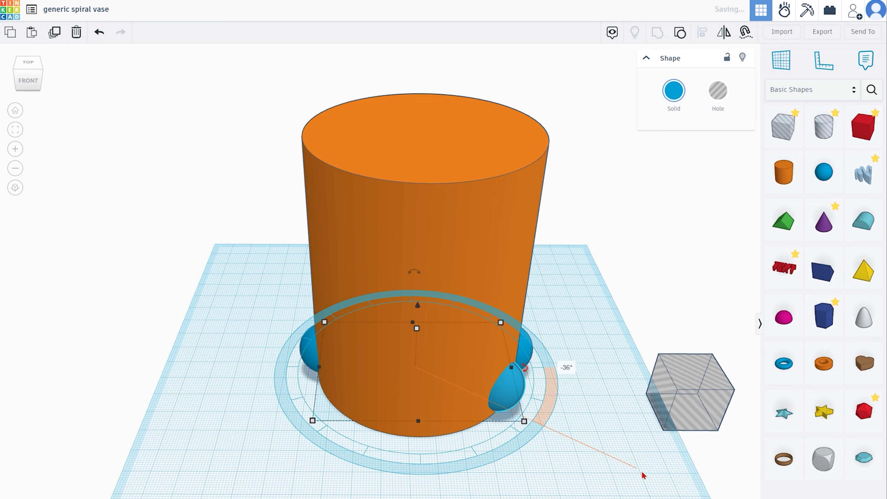
left_click(54, 32)
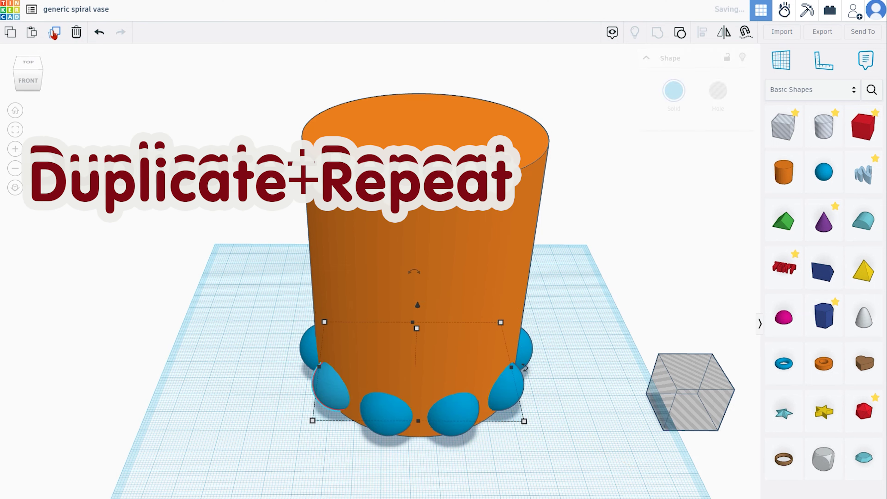
mouse_move(297, 455)
right_mouse_down()
mouse_move(350, 437)
mouse_move(321, 478)
right_mouse_up()
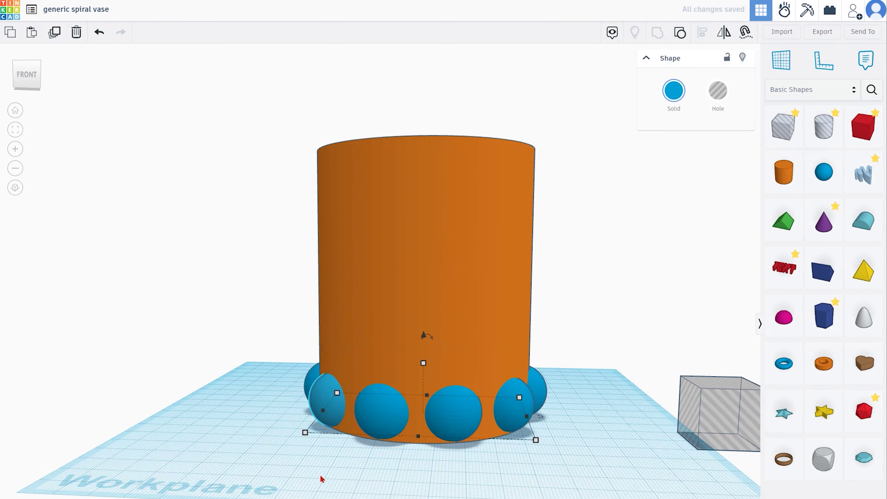
Group the ring of blue spheres into one shape, leaving the cylinder out.
left_click_drag(602, 465, 601, 465)
left_click(477, 295, "shift")
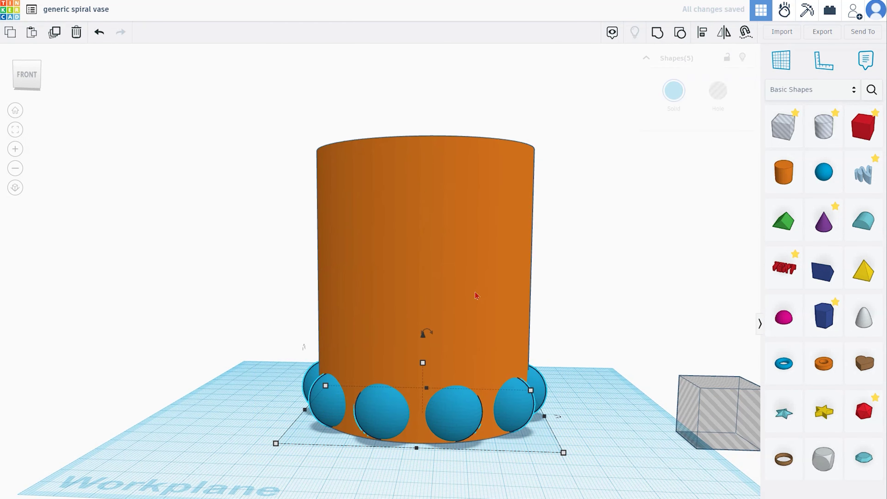
key("ctrl+g")
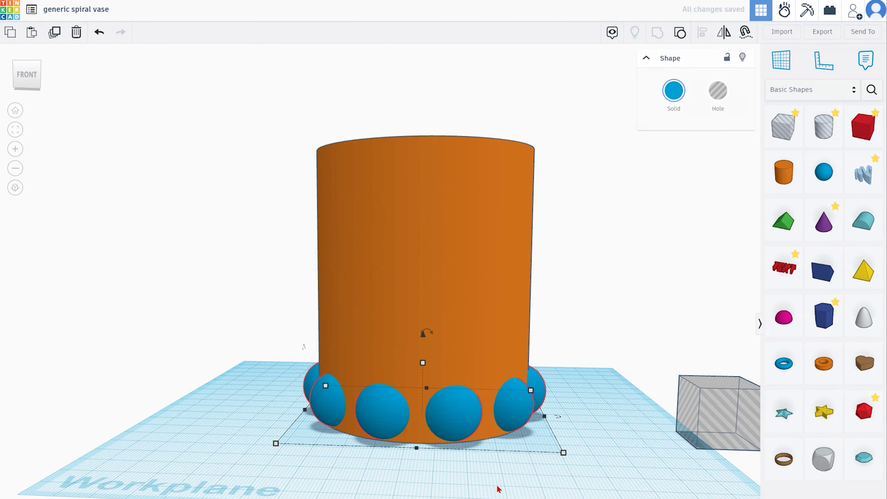
mouse_move(497, 488)
right_mouse_down()
mouse_move(464, 486)
mouse_move(454, 458)
right_mouse_up()
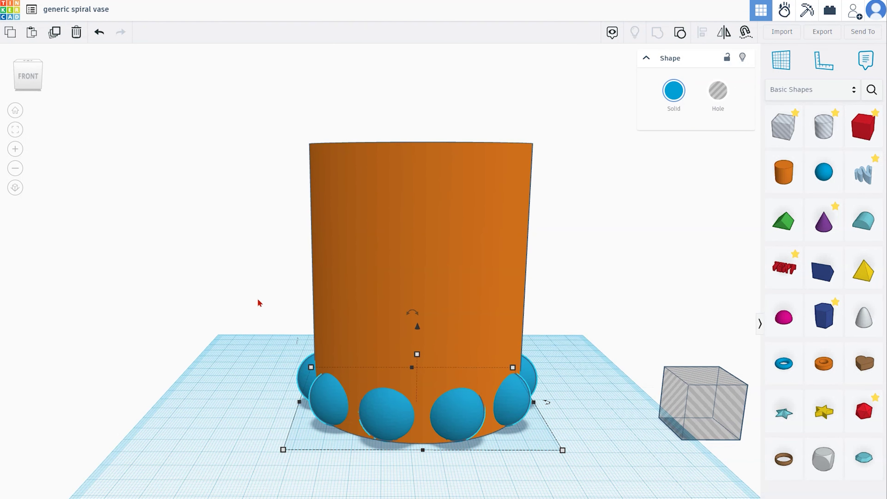
Duplicate the ring turned 30° and raised 7 mm, repeating copies up the cylinder.
left_click(54, 34)
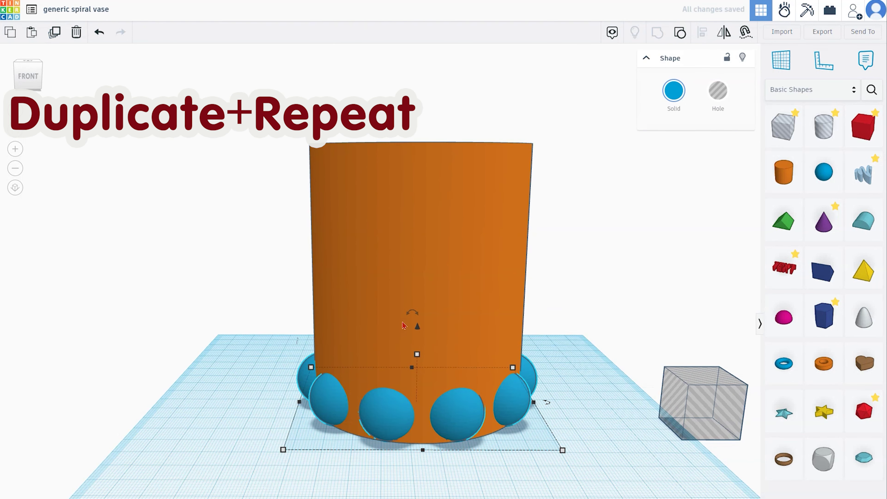
left_click_drag(547, 402, 632, 454)
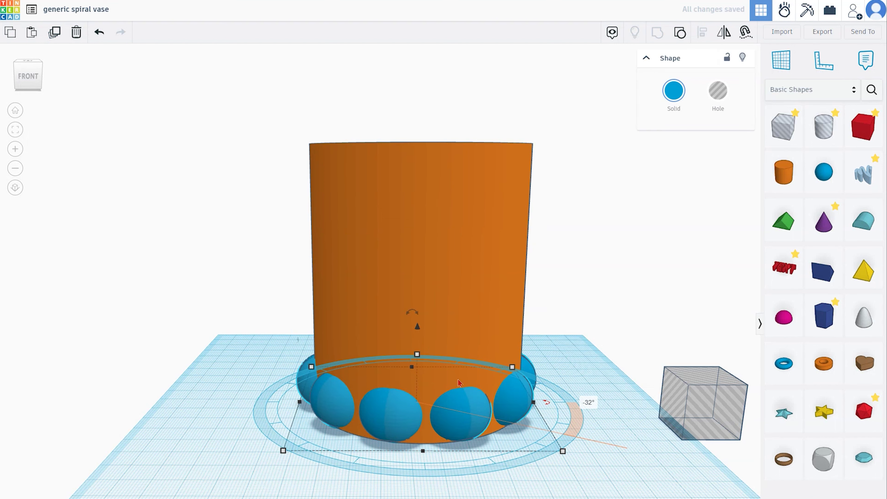
left_click_drag(416, 327, 407, 317)
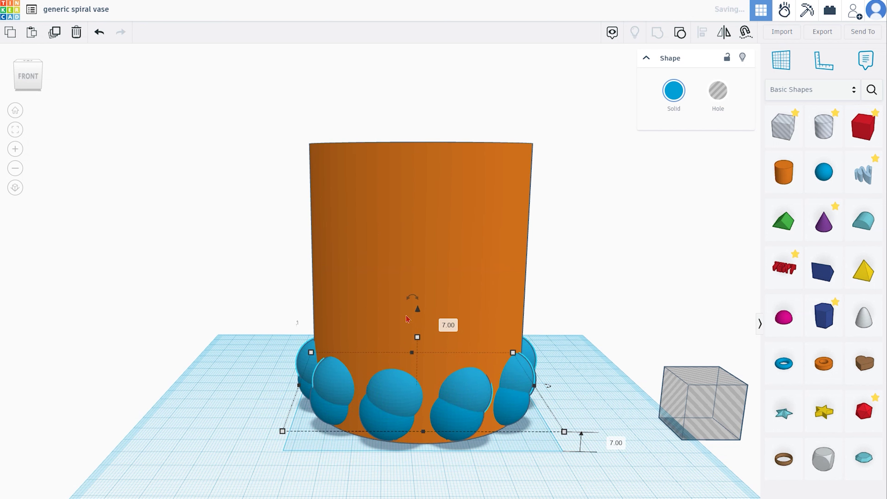
left_click(50, 34)
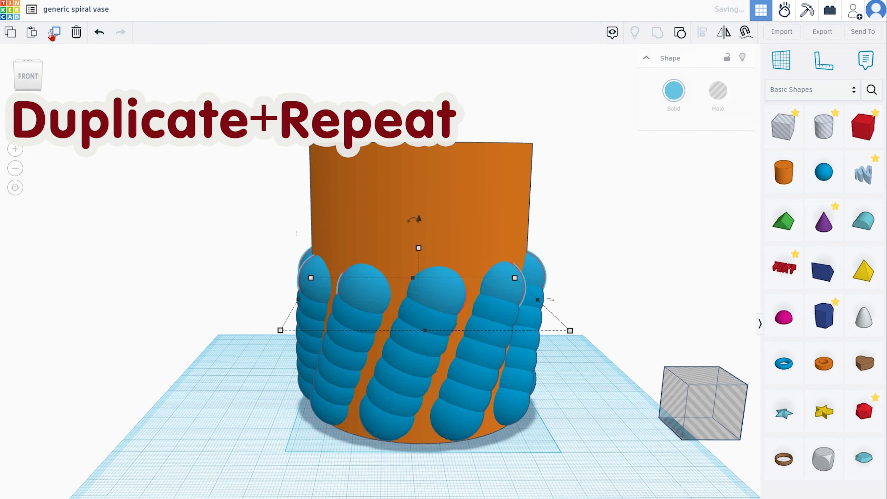
left_click(51, 36)
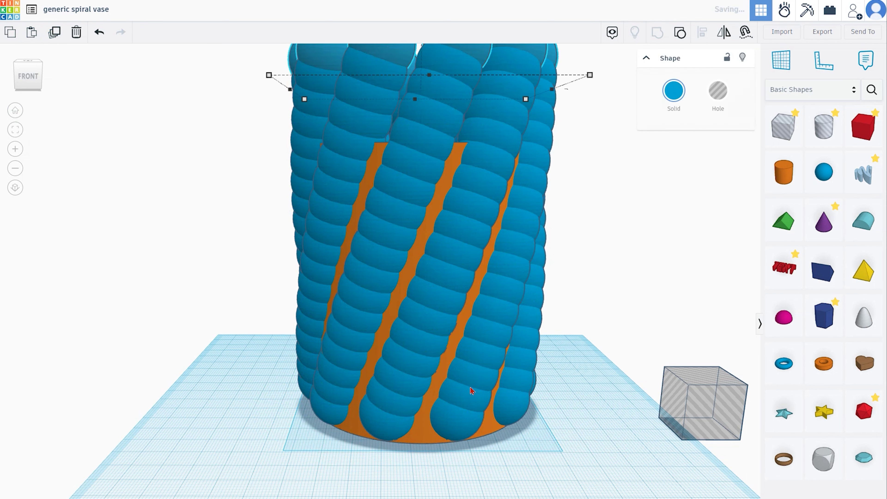
Raise the orange cylinder above the sphere rings and enlarge a hole box over the vase top.
left_click(386, 208)
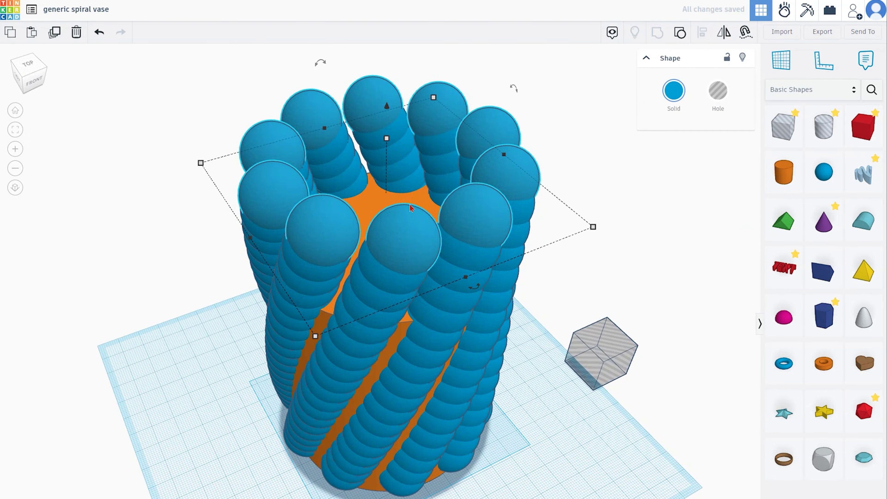
left_click_drag(385, 240, 390, 173)
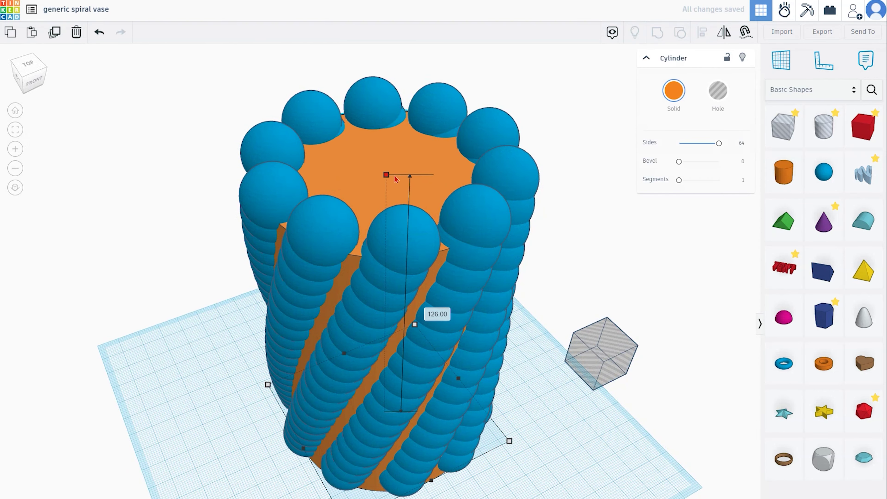
left_click(563, 345)
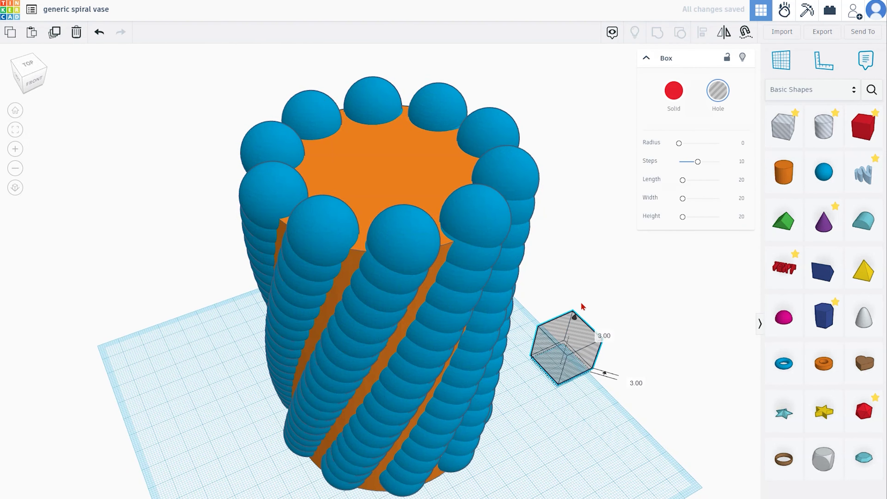
mouse_move(573, 323)
left_mouse_down()
mouse_move(591, 169)
mouse_move(322, 100)
mouse_move(143, 167)
left_mouse_up()
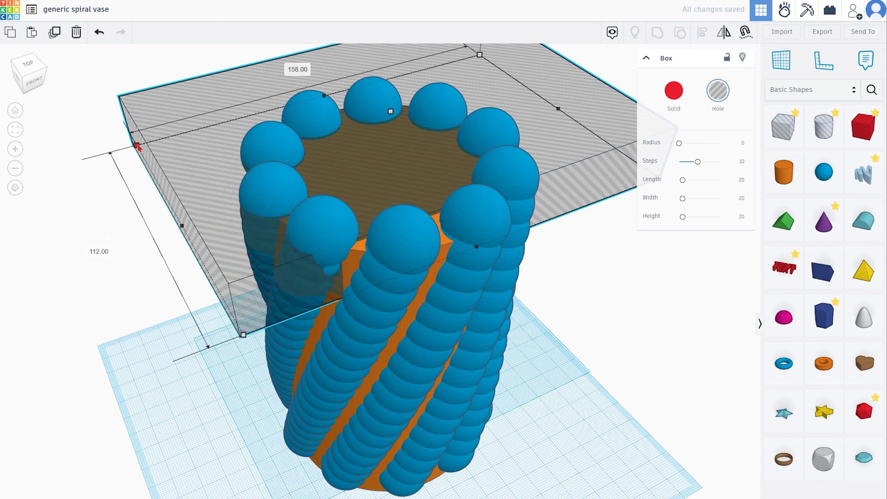
right_click_drag(429, 157, 478, 351)
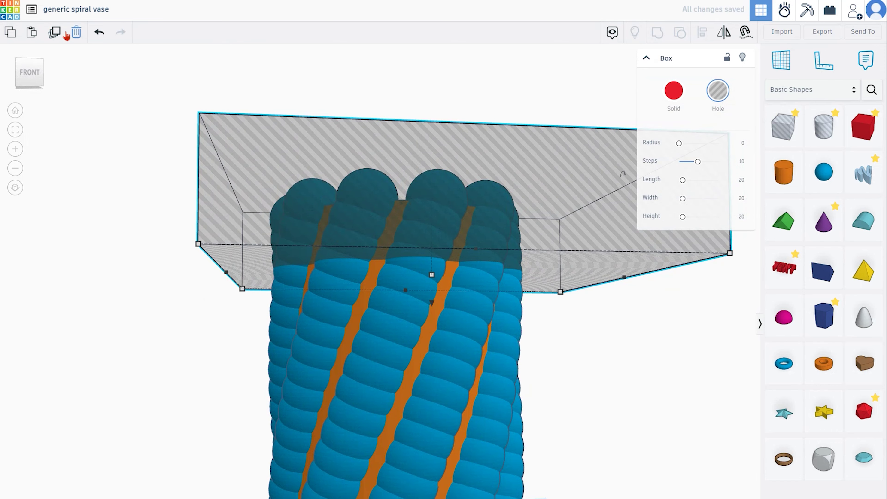
Lower a hole box onto the workplane, raise the top hole box higher, and select all shapes.
right_click_drag(432, 274, 417, 196)
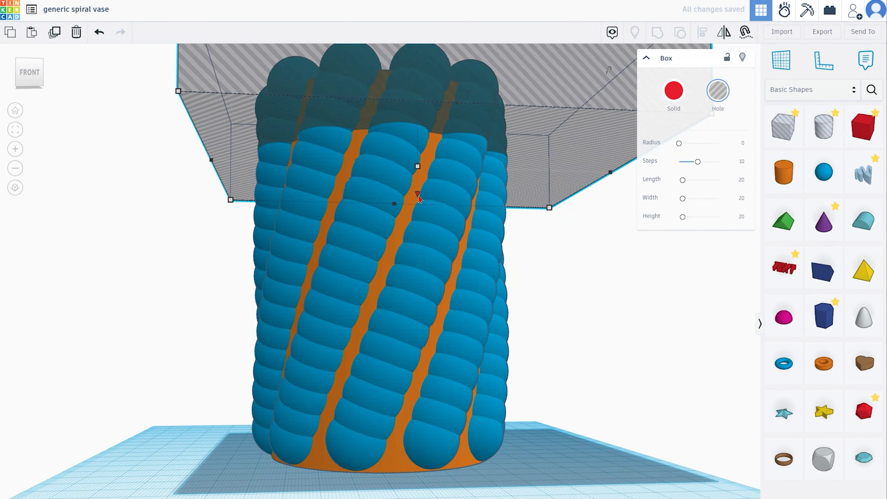
left_click_drag(420, 198, 423, 385)
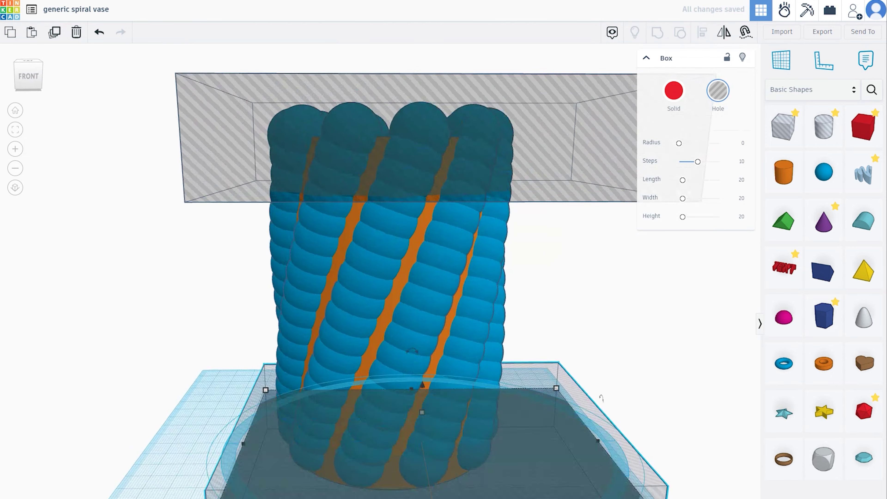
right_click_drag(423, 385, 412, 287)
left_click(408, 228)
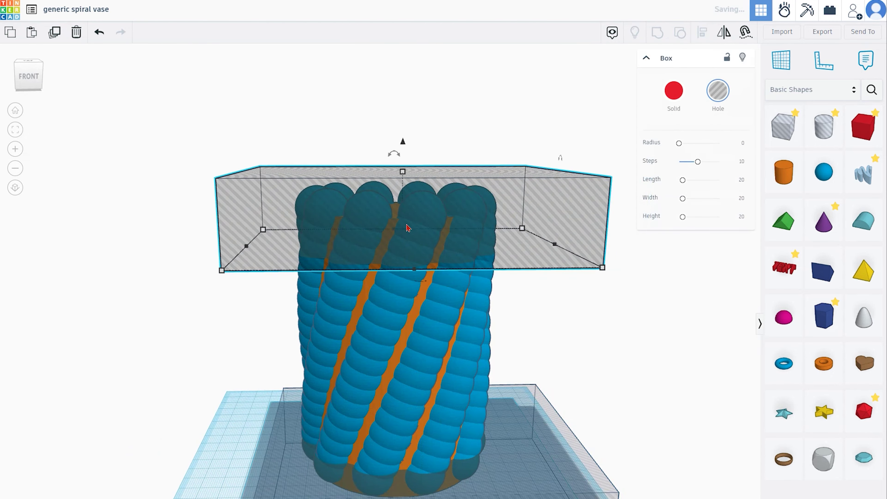
left_click_drag(403, 142, 403, 117)
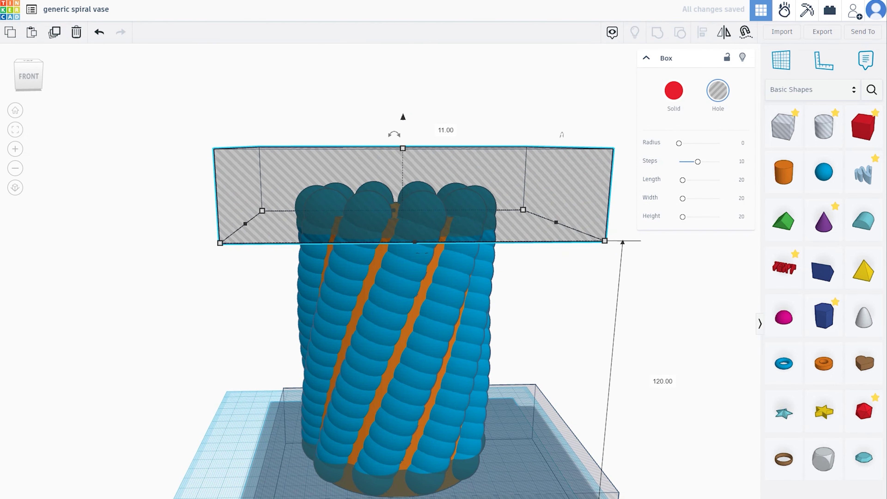
key("ctrl+a")
Group the vase with its hole boxes, shrink it to 145 tall, and colour it pink.
left_click(658, 34)
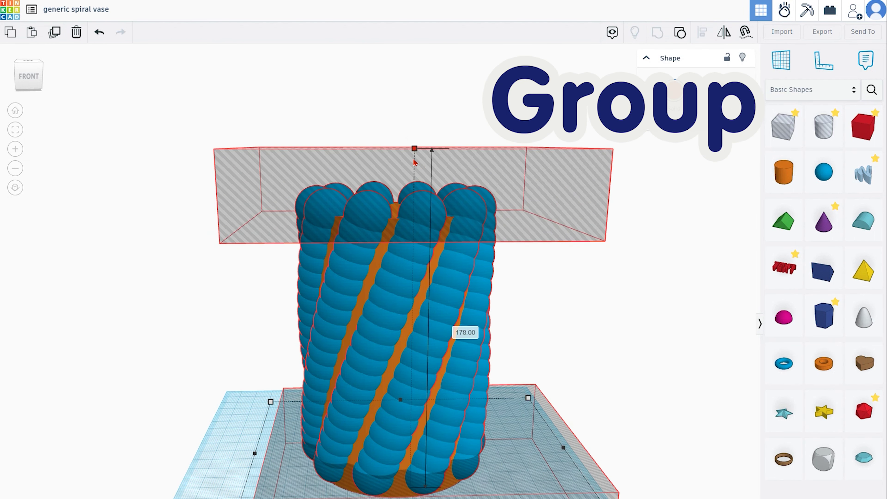
left_click_drag(414, 149, 414, 219)
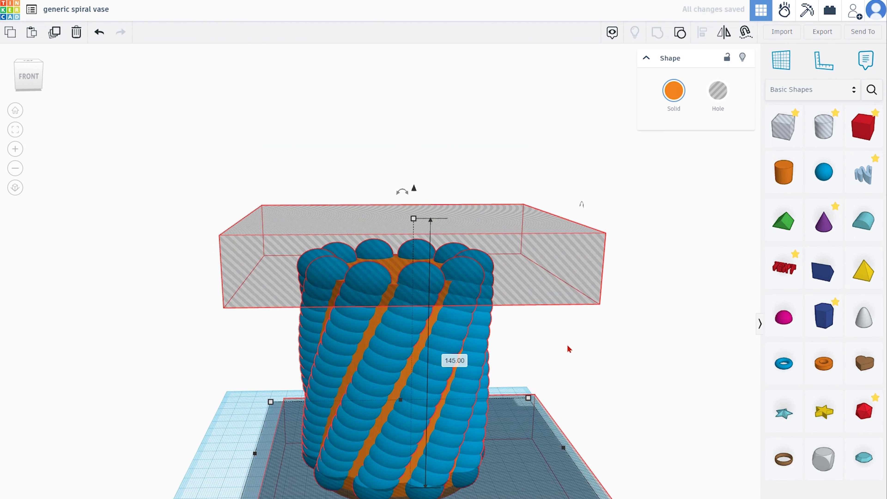
left_click(673, 91)
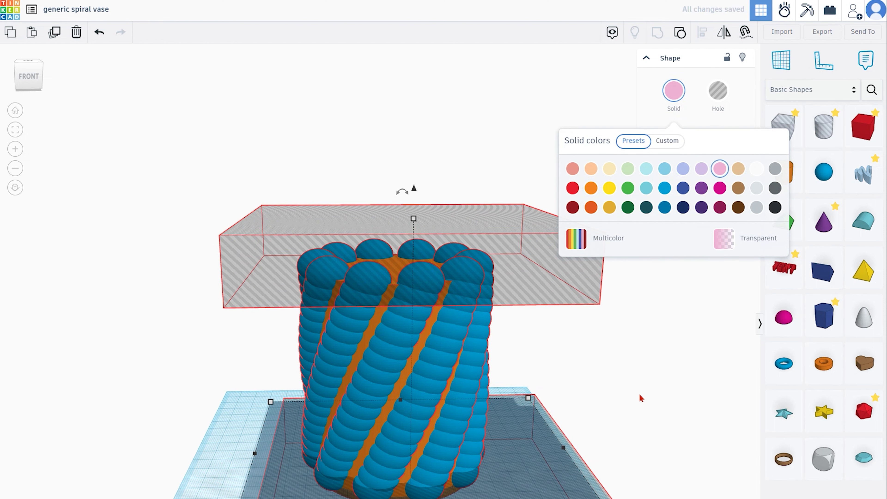
left_click(623, 389)
mouse_move(618, 382)
right_mouse_down()
mouse_move(640, 396)
mouse_move(526, 408)
right_mouse_up()
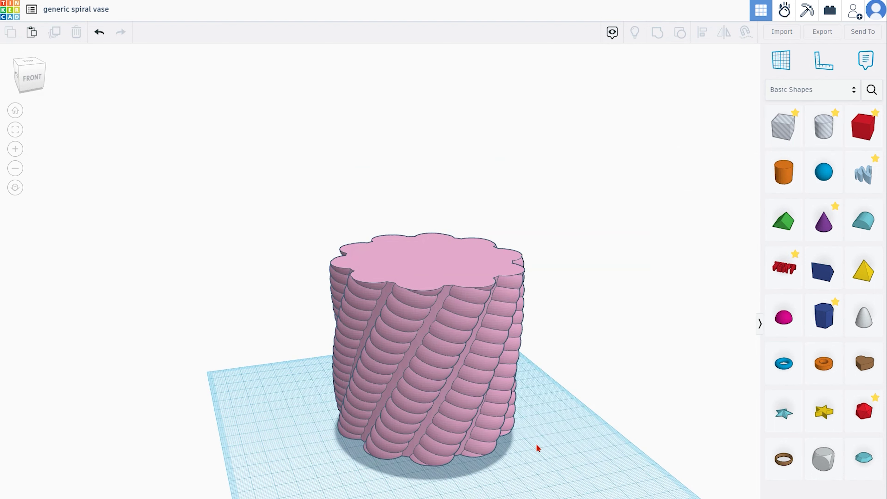
Move the pink vase far left and add a taller, 64-sided orange cylinder.
mouse_move(537, 449)
right_mouse_down()
mouse_move(655, 458)
mouse_move(634, 390)
mouse_move(594, 444)
mouse_move(513, 442)
right_mouse_up()
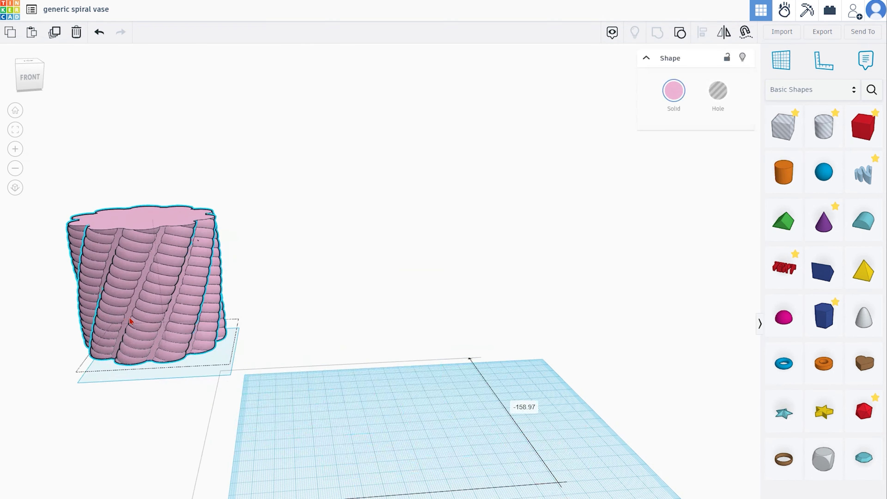
left_click_drag(513, 442, 178, 326)
mouse_move(786, 175)
left_mouse_down()
mouse_move(424, 424)
mouse_move(432, 276)
mouse_move(450, 232)
mouse_move(460, 246)
left_mouse_up()
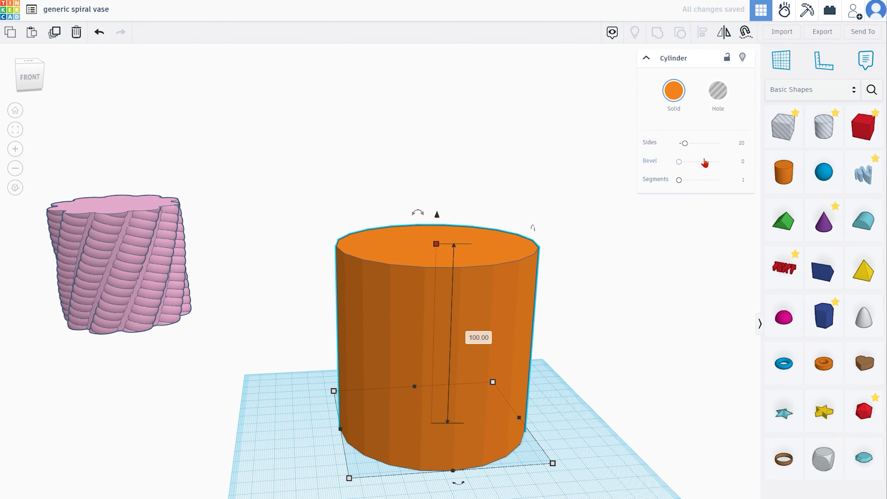
left_click_drag(686, 146, 718, 143)
scroll(590, 421, "down", 1)
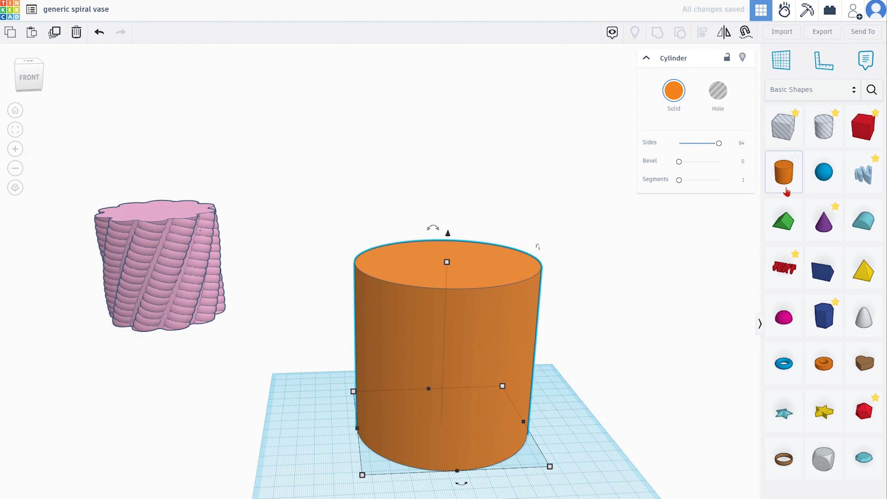
Add a red solid box left of the cylinder and a hole box on the workplane.
left_click(867, 130)
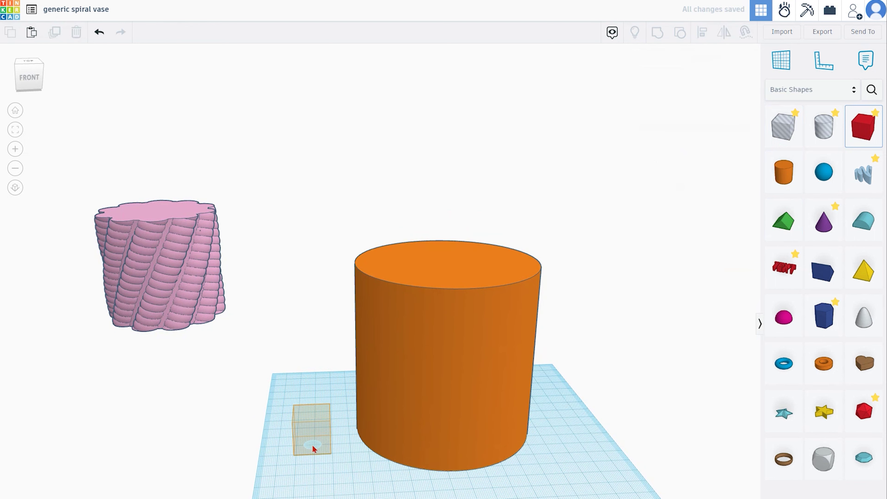
left_click(312, 431)
left_click(784, 126)
left_click(668, 430)
Rotate the small red box by -45°.
right_click_drag(521, 477, 426, 479)
scroll(328, 476, "up", 2)
left_click(344, 425)
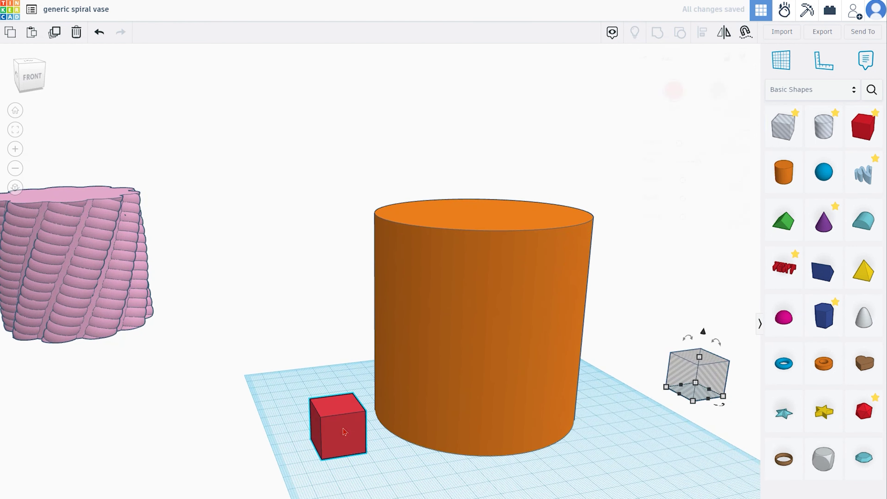
right_click_drag(344, 425, 350, 414)
left_click_drag(344, 466, 346, 469)
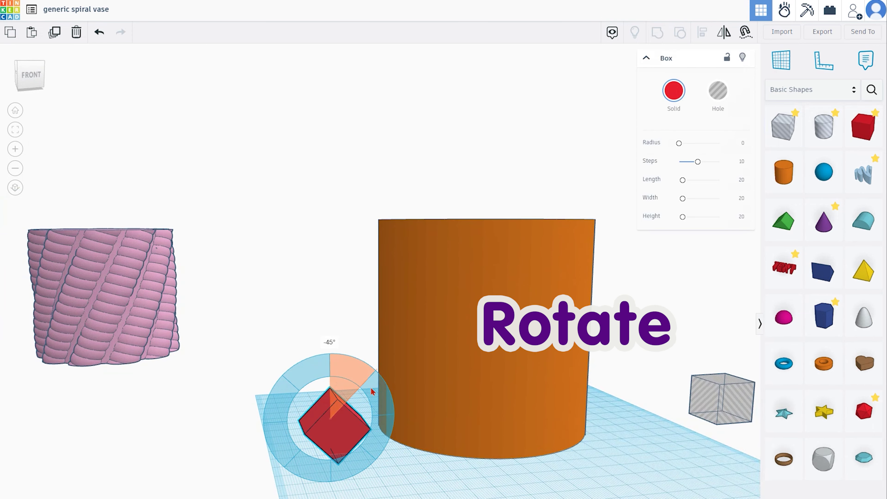
left_click(362, 470)
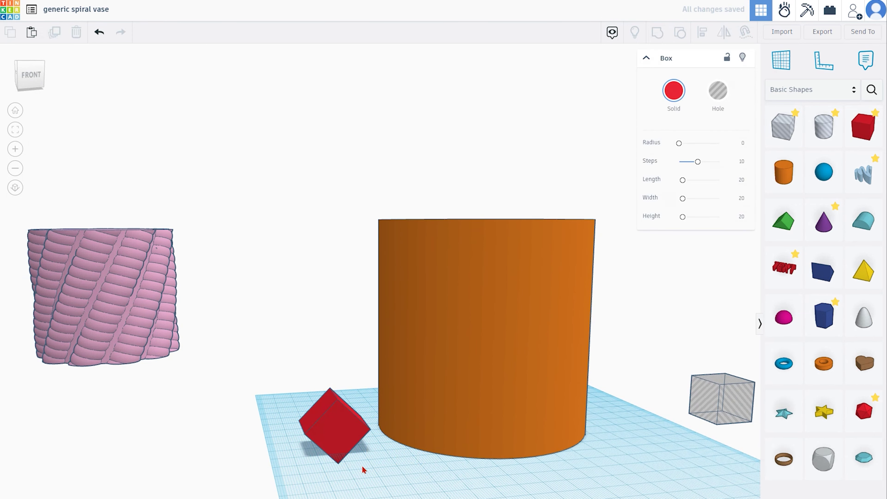
Tilt the red box 45° on a second axis and push it against the cylinder's base.
mouse_move(363, 469)
right_mouse_down()
mouse_move(408, 475)
mouse_move(376, 462)
right_mouse_up()
left_click(368, 453)
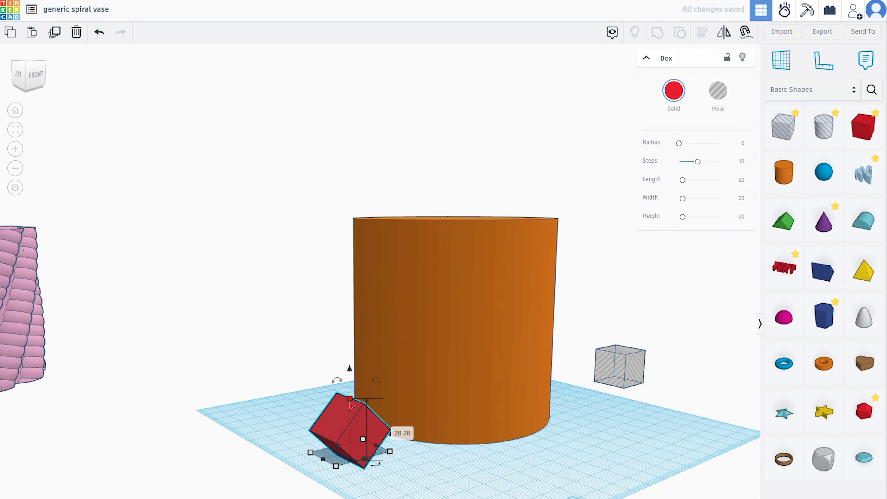
left_click_drag(376, 399, 394, 403)
right_click_drag(394, 403, 539, 432)
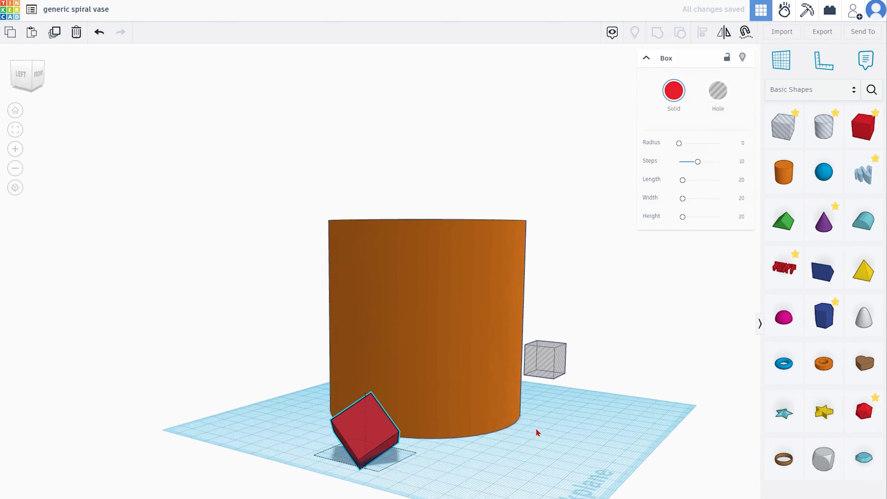
left_click_drag(376, 422, 374, 413)
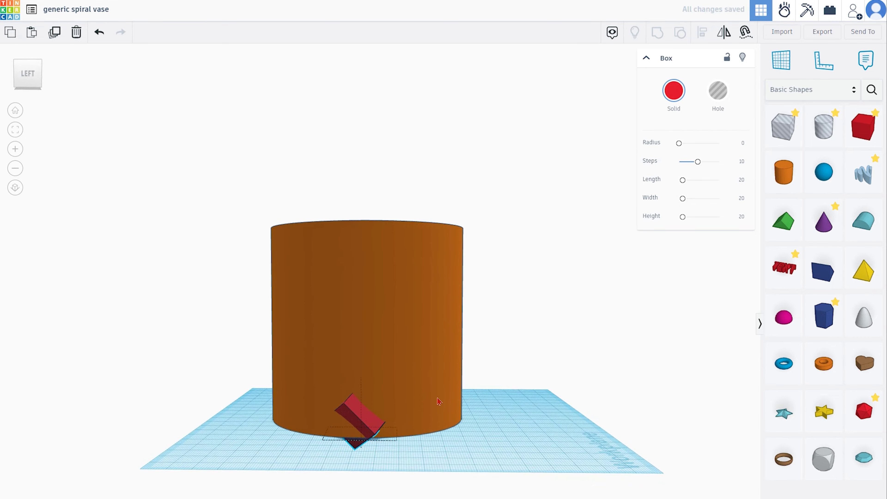
right_click_drag(381, 416, 252, 447)
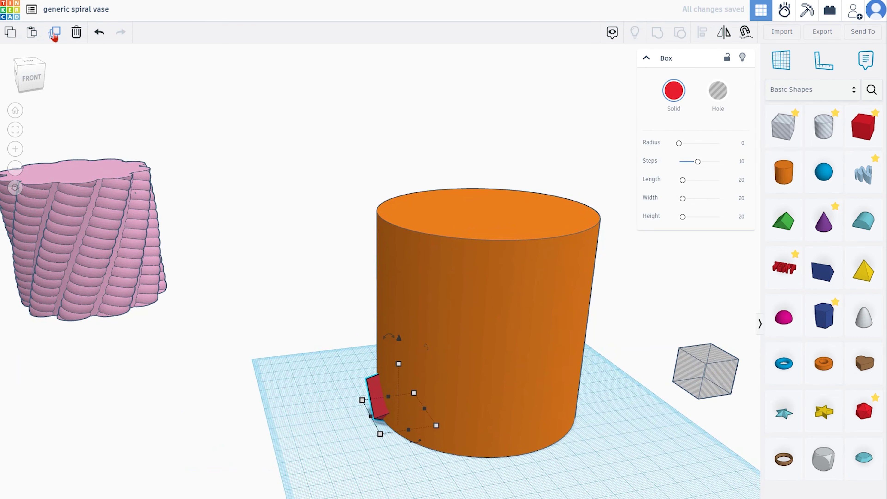
Duplicate the tilted box, turn the copy 180° into position, and group the two boxes.
left_click(54, 35)
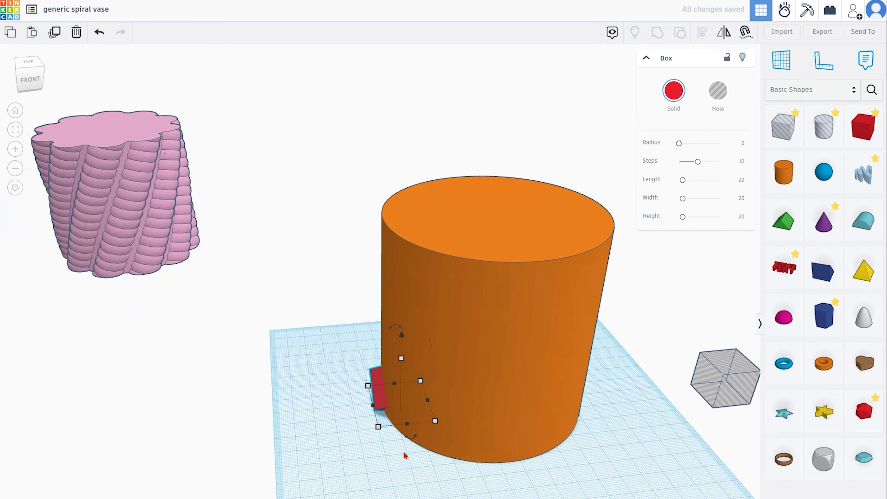
left_click_drag(415, 441, 516, 408)
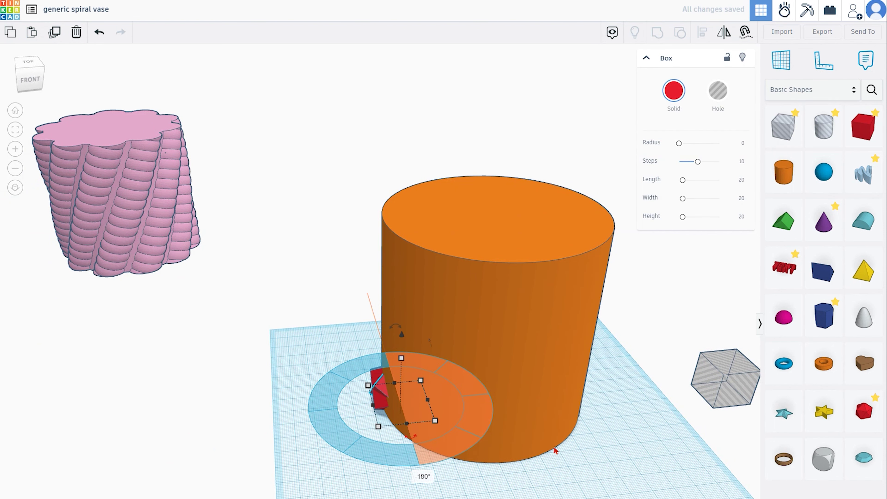
middle_click_drag(634, 460, 441, 479)
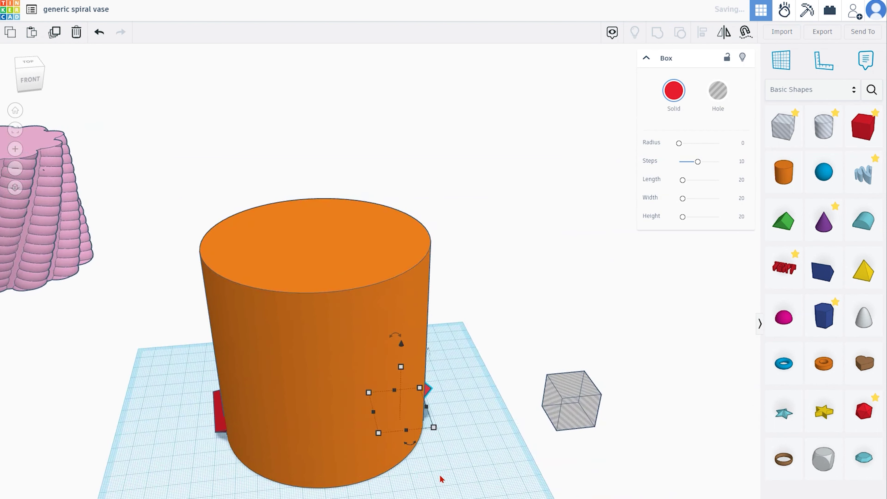
mouse_move(441, 479)
right_mouse_down()
mouse_move(331, 461)
mouse_move(235, 459)
right_mouse_up()
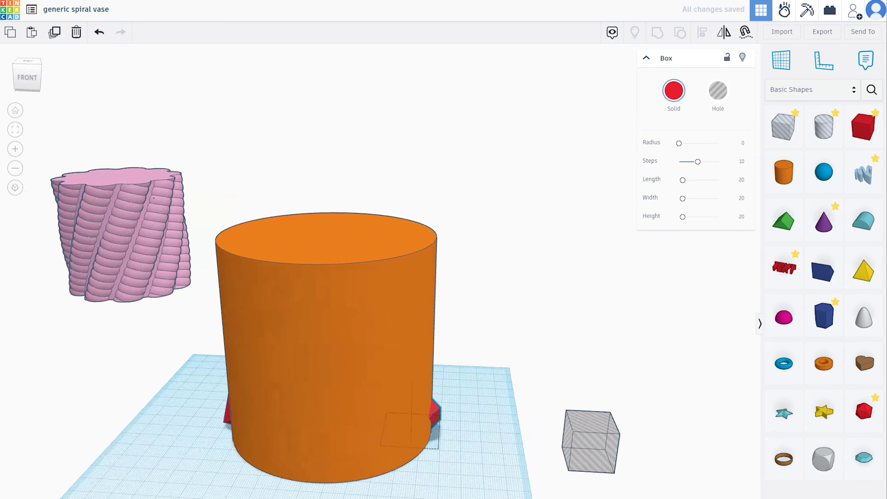
left_click(657, 32)
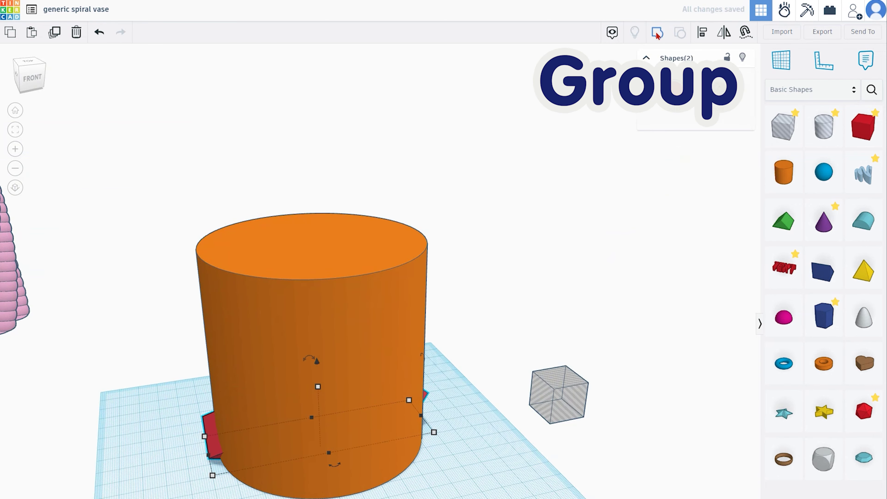
right_click_drag(429, 444, 261, 458)
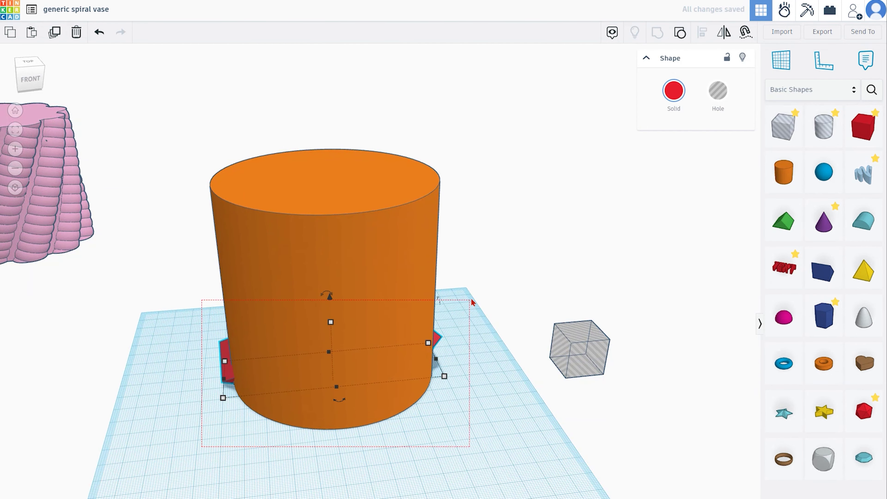
Centre the red block group on the cylinder and turn it around the cylinder toward -20°.
left_click_drag(471, 303, 471, 303)
key("l")
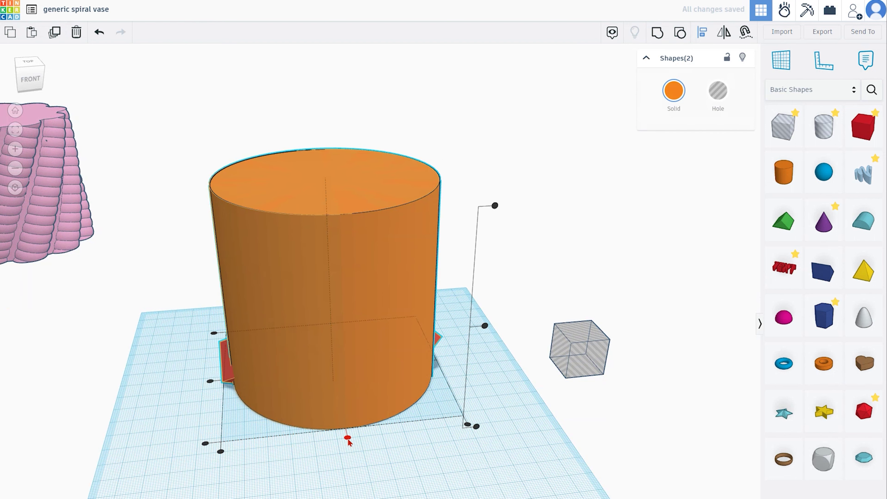
left_click(244, 420)
left_click(226, 379)
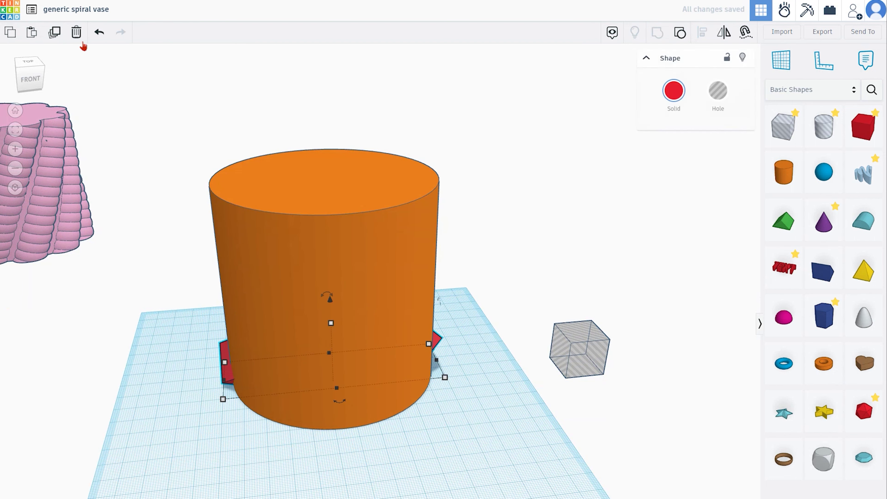
left_click(54, 32)
left_click_drag(338, 398, 449, 483)
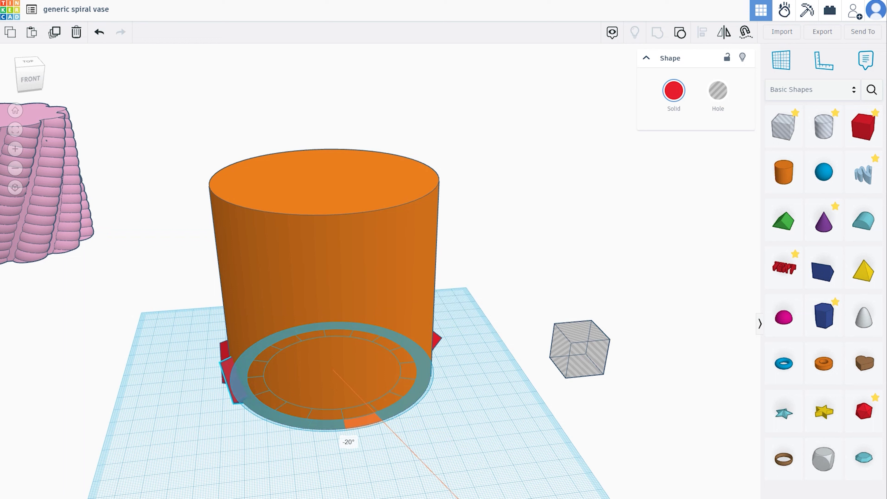
Settle the block at -20° and repeat the copy-and-turn to circle the cylinder's base.
left_click_drag(451, 491, 450, 491)
left_click(54, 32)
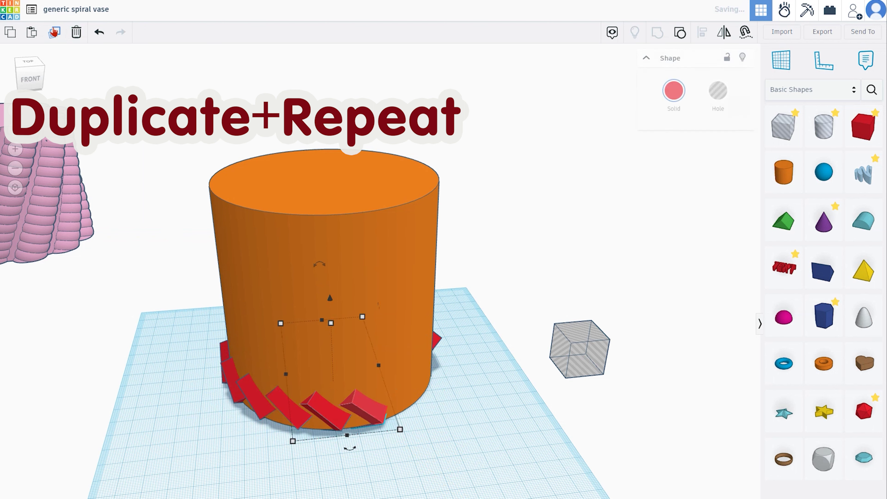
left_click(54, 32)
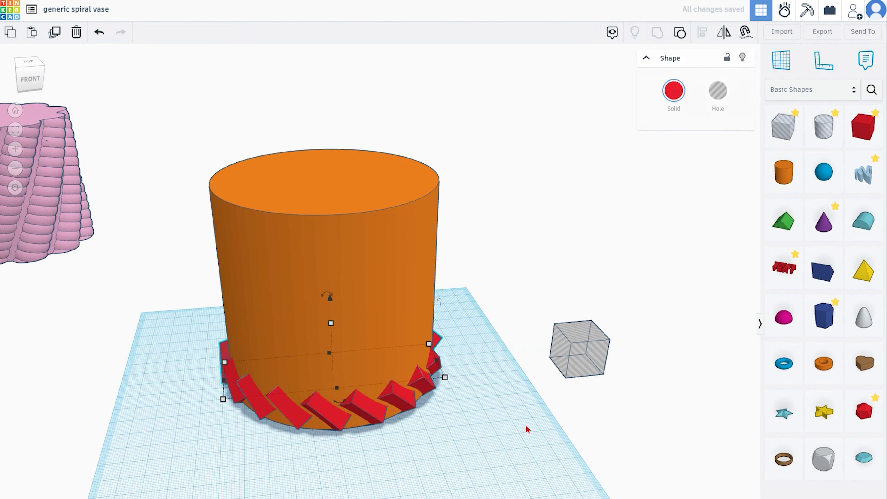
left_click(518, 425)
Group the base ring of red blocks, raise a copy, turn it 16° and mirror it.
left_click_drag(378, 382, 380, 384)
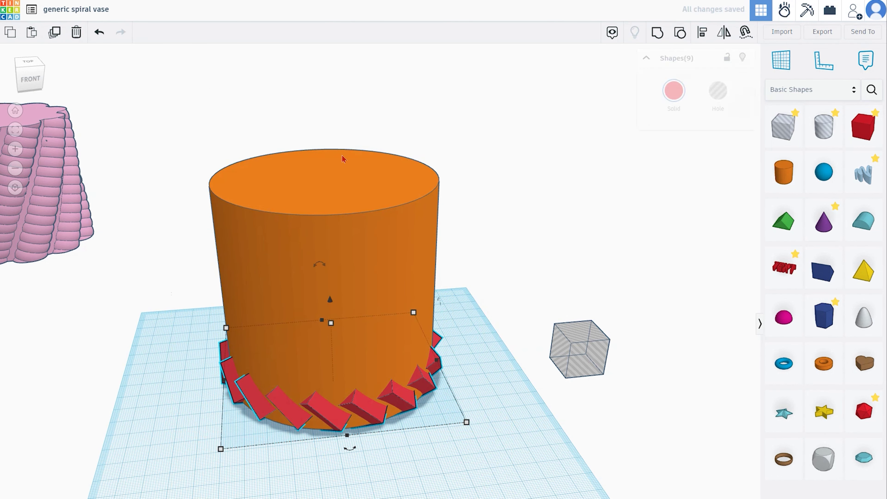
left_click(658, 33)
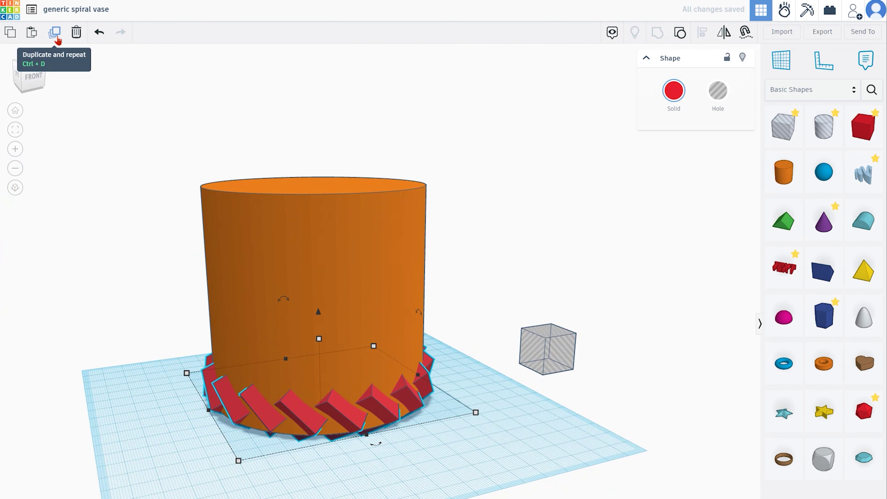
left_click_drag(318, 311, 325, 307)
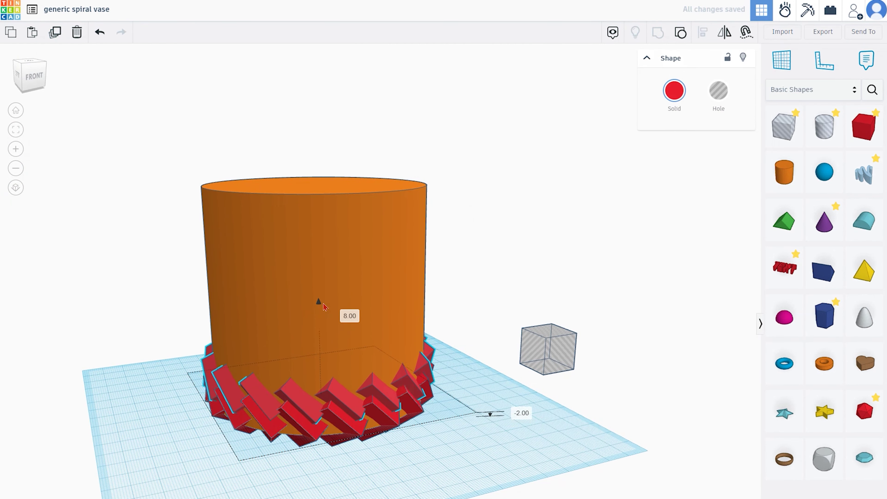
left_click_drag(381, 445, 359, 486)
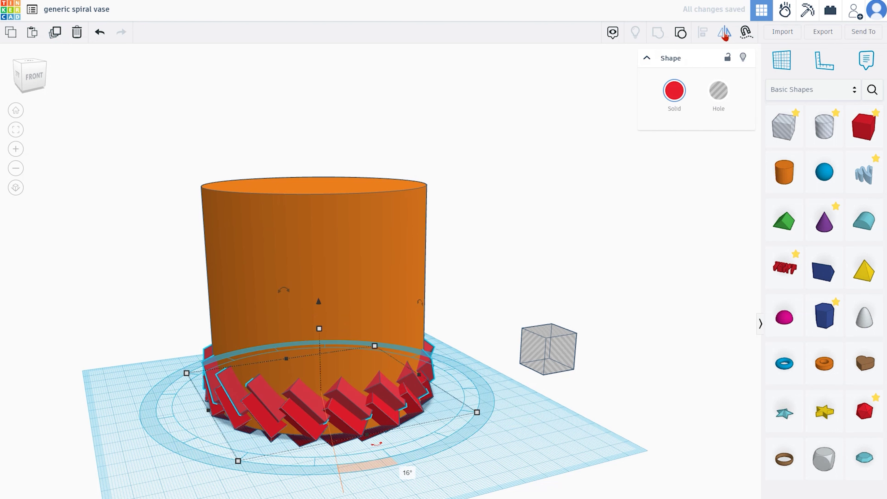
left_click(725, 33)
left_click(372, 440)
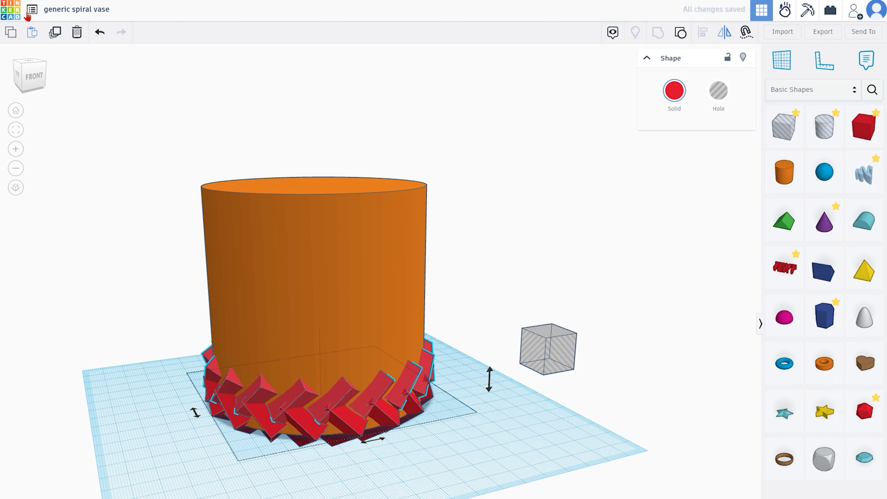
Repeat the raised, mirrored ring copies to stack block rings up the cylinder.
left_click(54, 34)
left_click(54, 34)
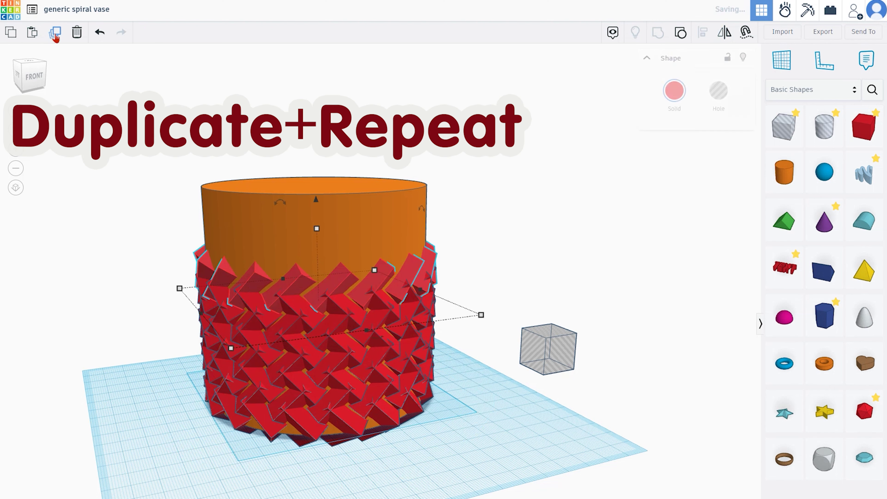
left_click(54, 34)
left_click(54, 34)
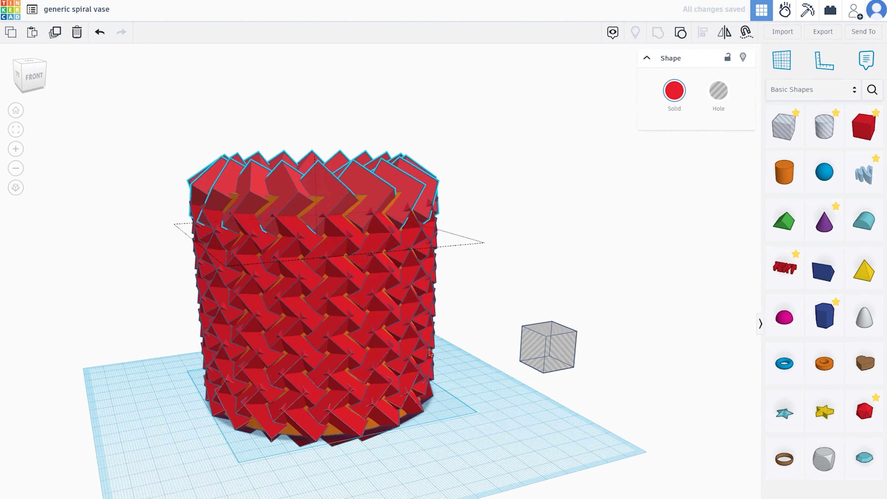
right_click_drag(325, 133, 329, 174)
left_click(338, 184)
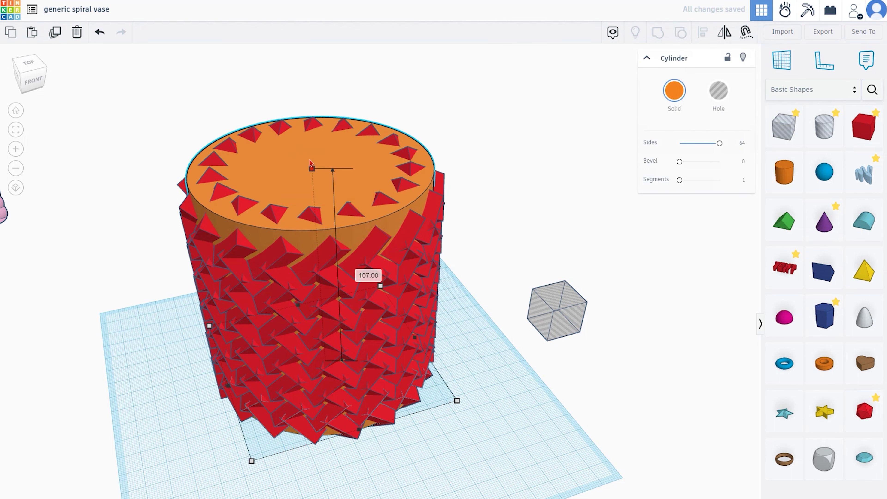
Stretch the cylinder to 107 tall and sink an enlarged hole box 4 mm into the vase top.
left_click_drag(311, 156, 312, 176)
left_click(553, 305)
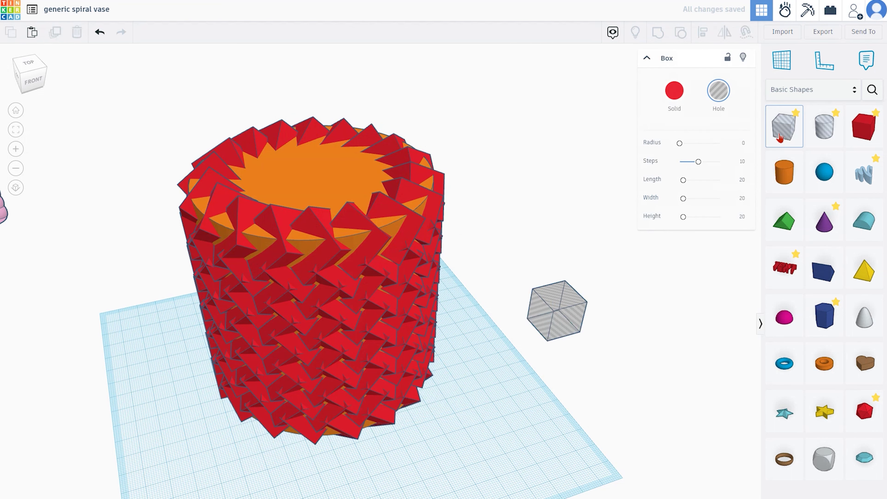
mouse_move(784, 126)
left_mouse_down()
mouse_move(292, 198)
mouse_move(201, 303)
left_mouse_up()
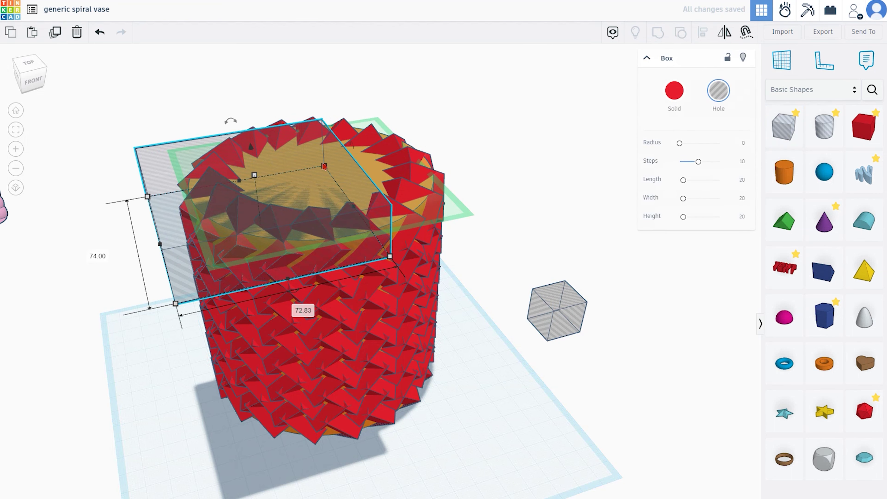
left_click_drag(324, 166, 405, 75)
left_click_drag(313, 87, 318, 105)
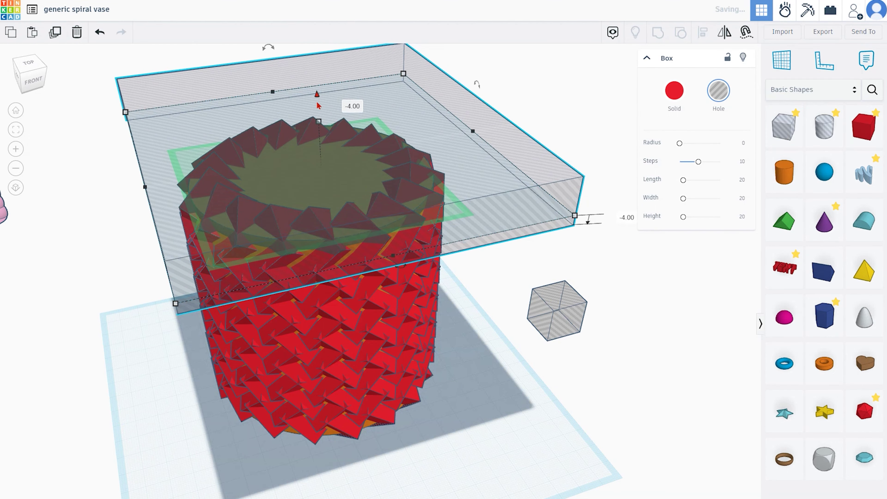
Make a large hole box under the vase, lower it 17 mm, and select the vase with both holes.
mouse_move(548, 313)
left_mouse_down()
mouse_move(475, 419)
mouse_move(160, 316)
left_mouse_up()
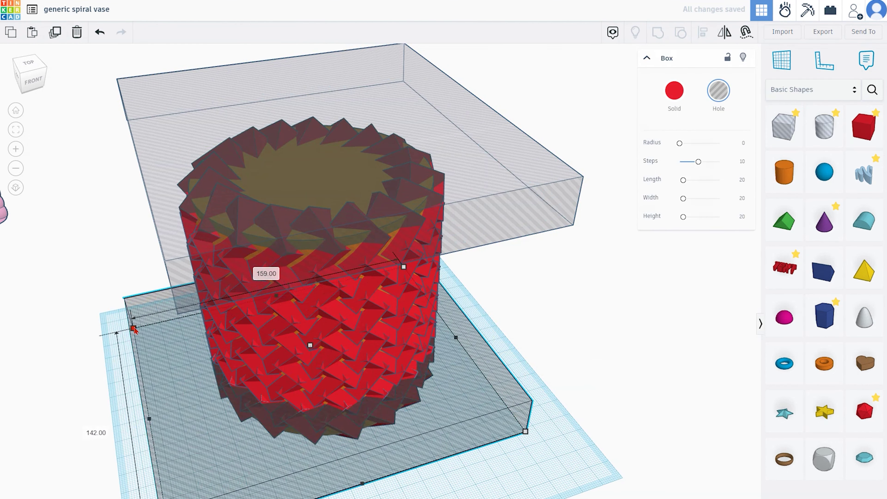
mouse_move(409, 461)
right_mouse_down()
mouse_move(344, 394)
mouse_move(324, 397)
right_mouse_up()
left_click_drag(327, 335, 330, 370)
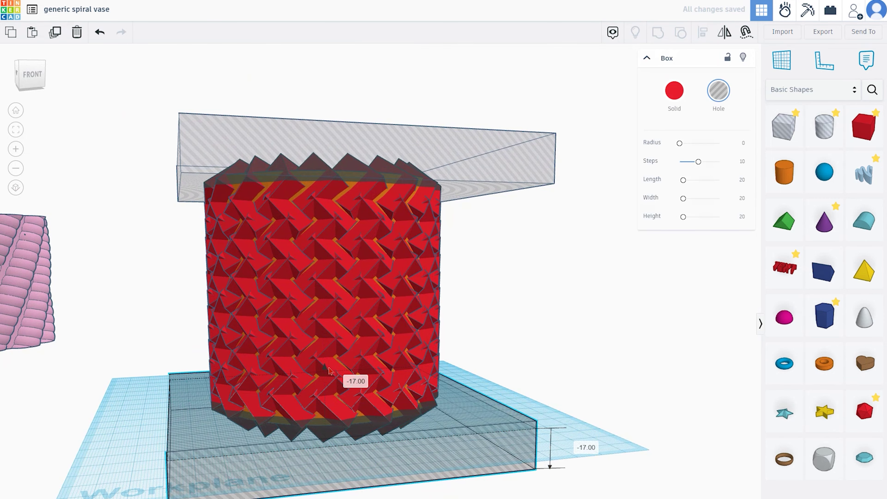
left_click_drag(87, 495, 604, 59)
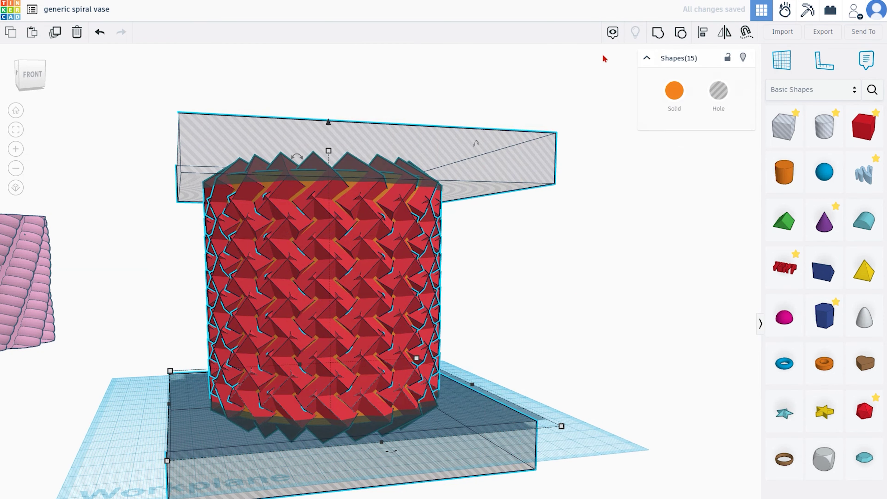
Group all 15 shapes, the vase plus both hole boxes, and colour the result light blue.
left_click(658, 33)
left_click(674, 90)
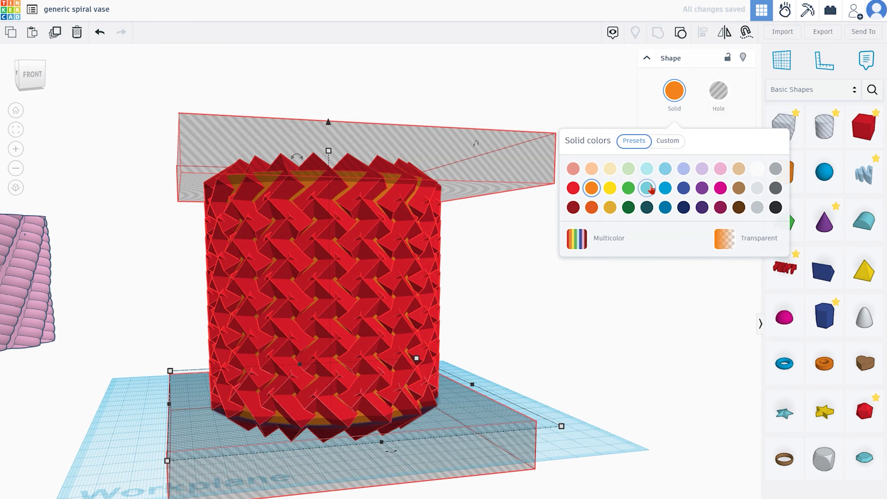
mouse_move(531, 319)
right_mouse_down()
mouse_move(572, 335)
mouse_move(696, 337)
mouse_move(517, 331)
mouse_move(285, 345)
right_mouse_up()
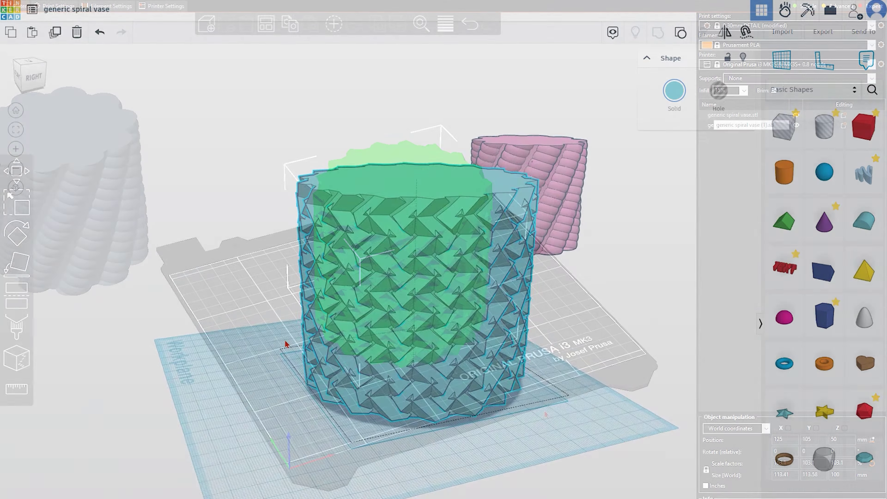
Deselect the vase, enable Spiral vase in Print Settings, and inspect the sliced 2h17m preview.
mouse_move(546, 414)
left_mouse_down()
mouse_move(507, 406)
mouse_move(459, 343)
left_mouse_up()
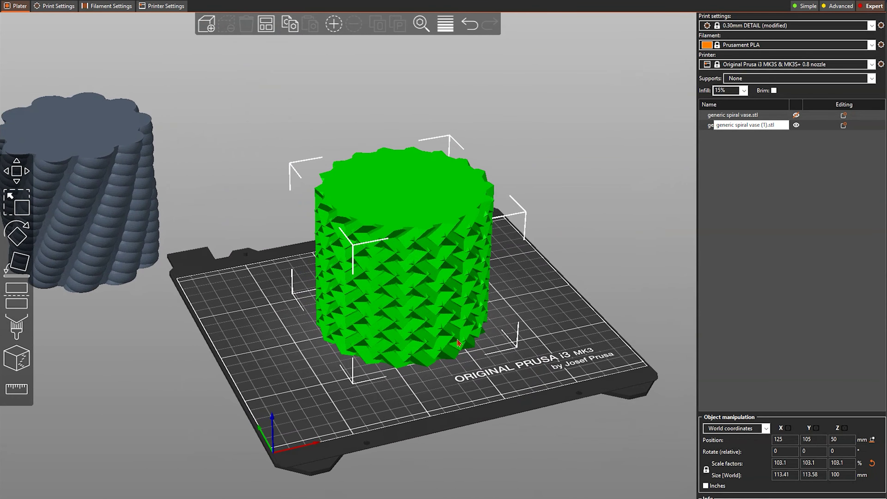
key("Escape")
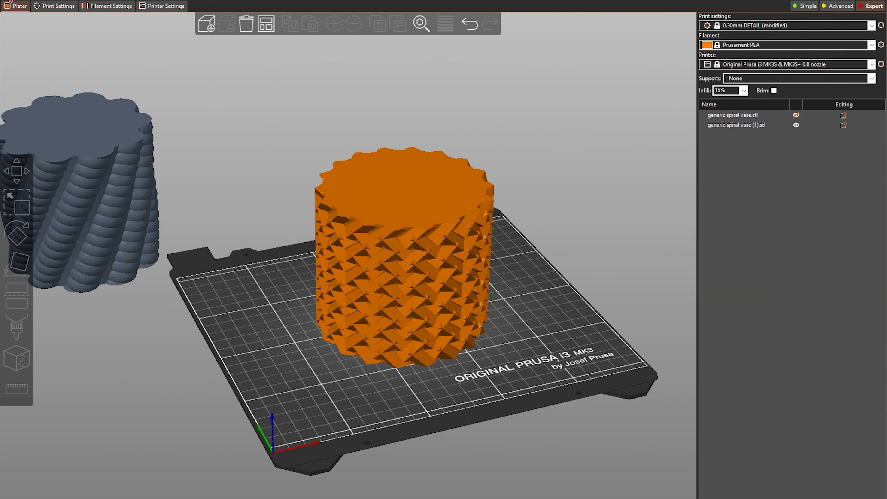
left_click(53, 8)
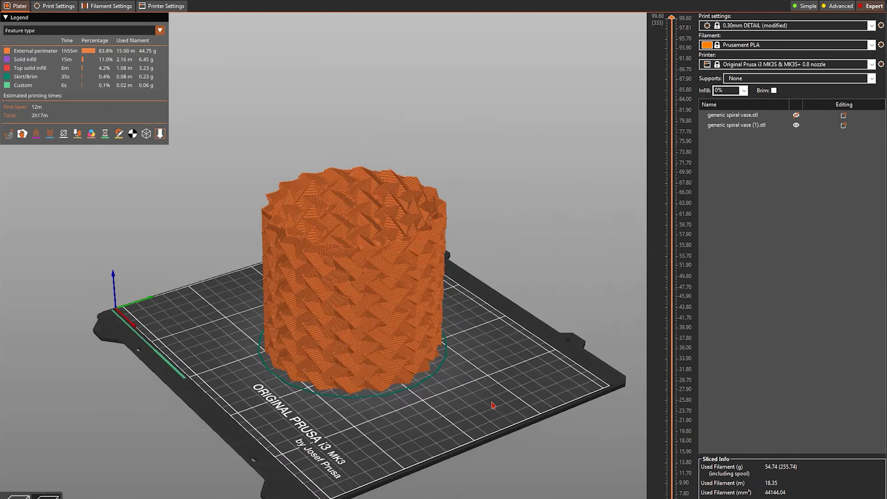
scroll(466, 382, "up", 5)
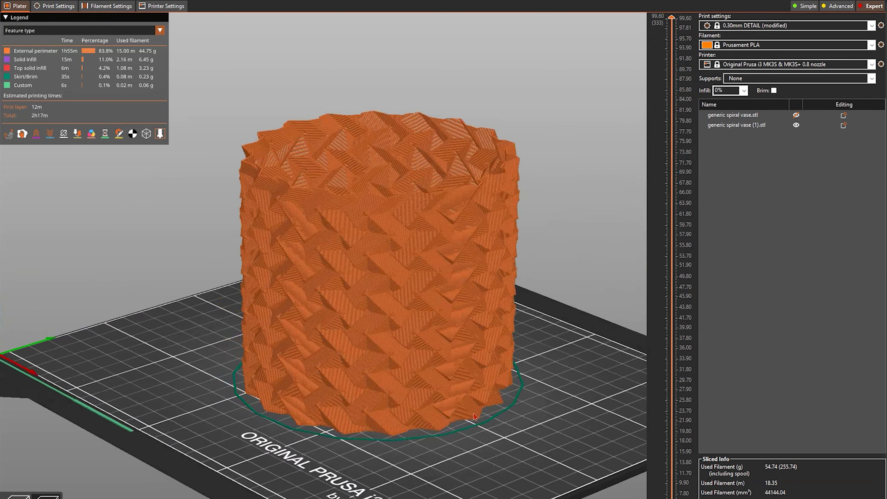
left_click_drag(489, 423, 511, 429)
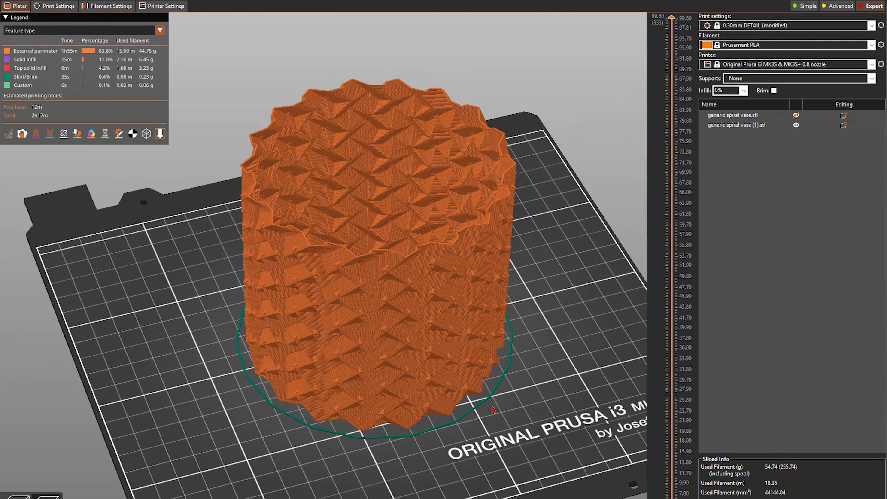